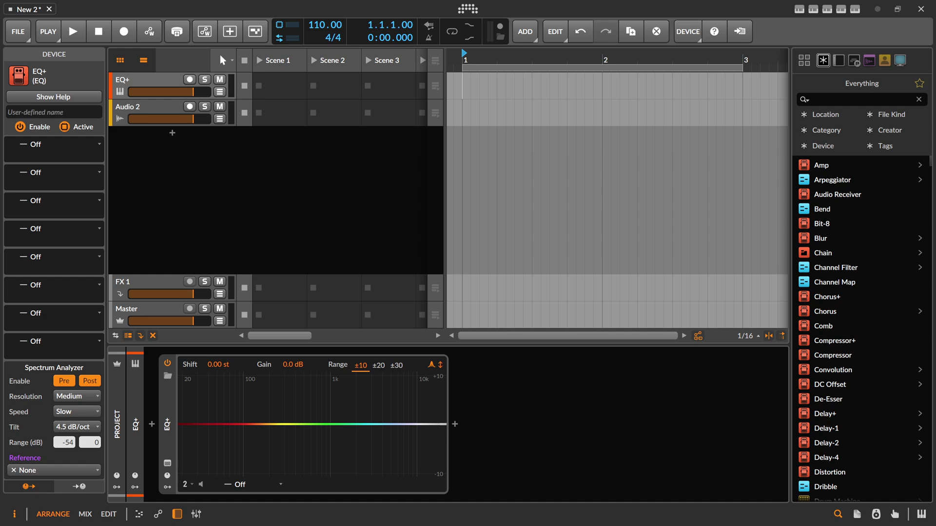
- Insert EQ-5 ahead of EQ+ by searching 'eq-' across all content kinds
left_click(152, 429)
type("eq")
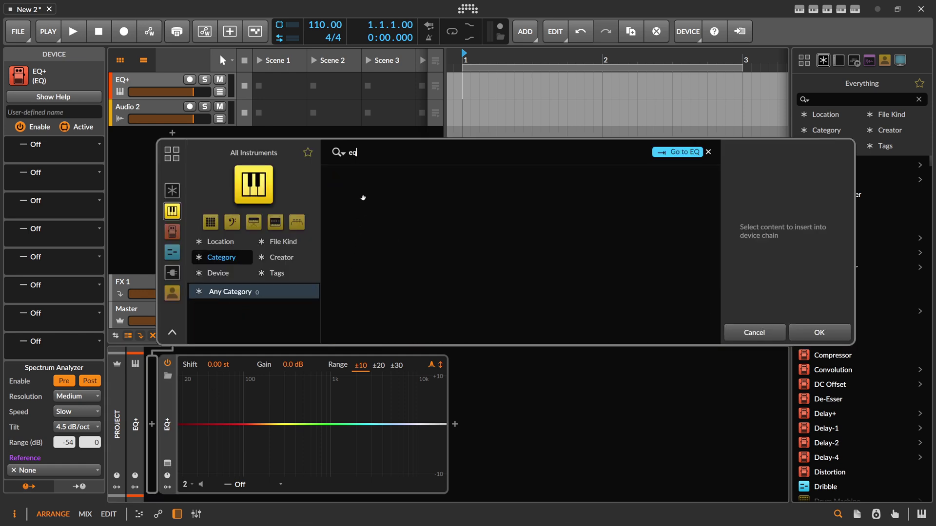
type("-")
left_click(172, 191)
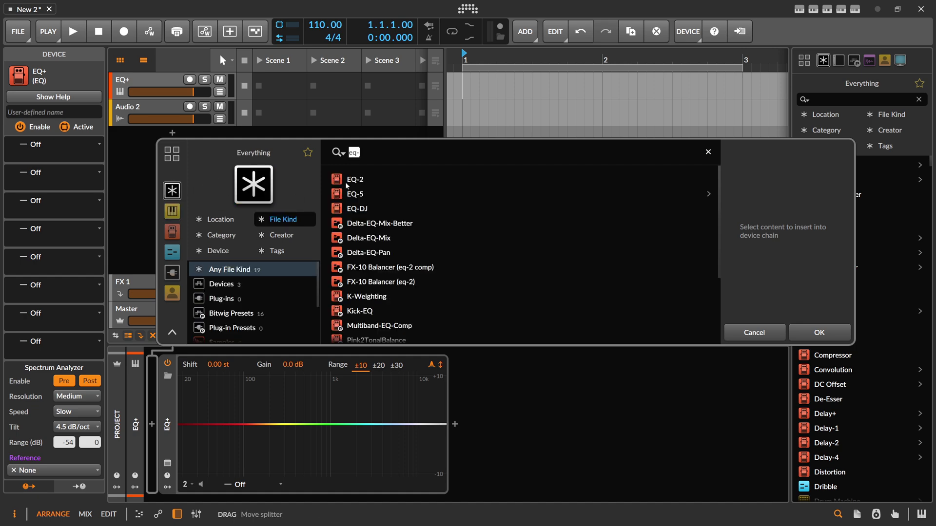
double_click(353, 190)
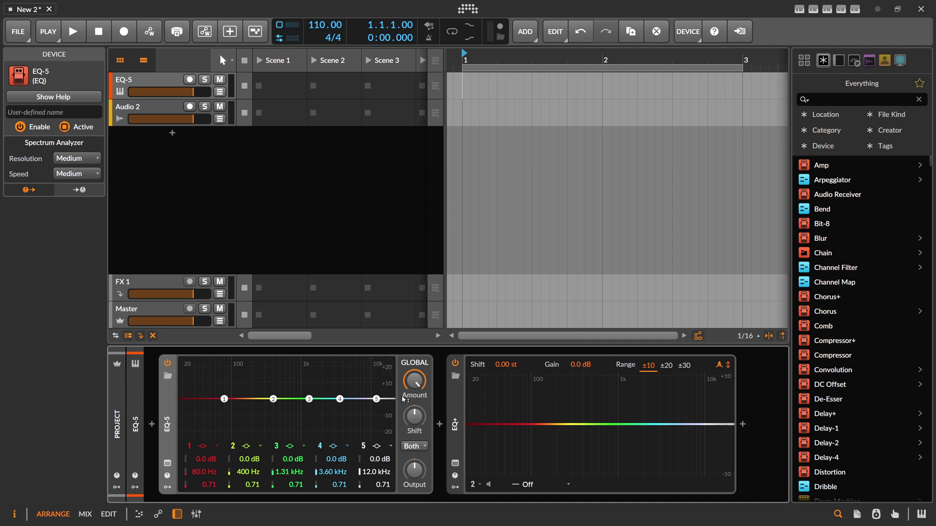
- Insert EQ Curve Analyzer 2 before EQ-5 from an 'eq curve' search of all content
left_click(167, 363)
left_click(153, 424)
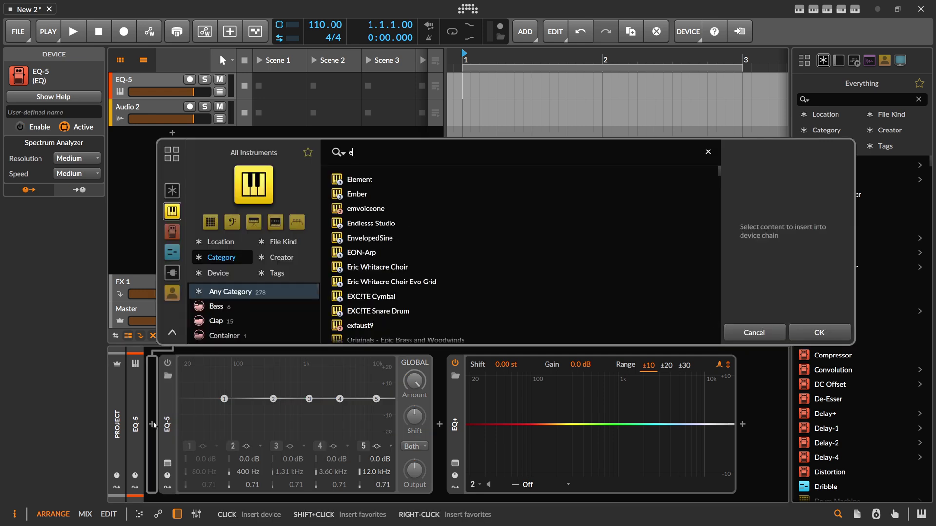
type("eq cu")
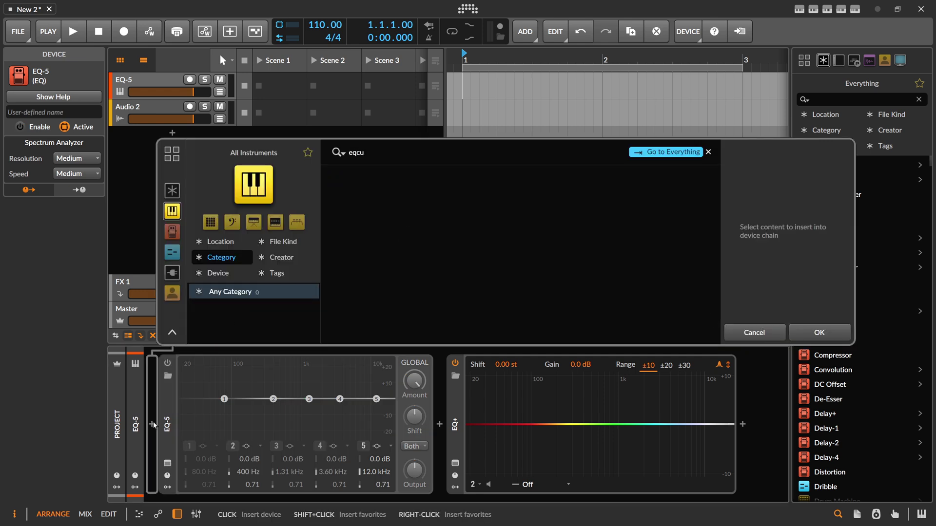
type("rve")
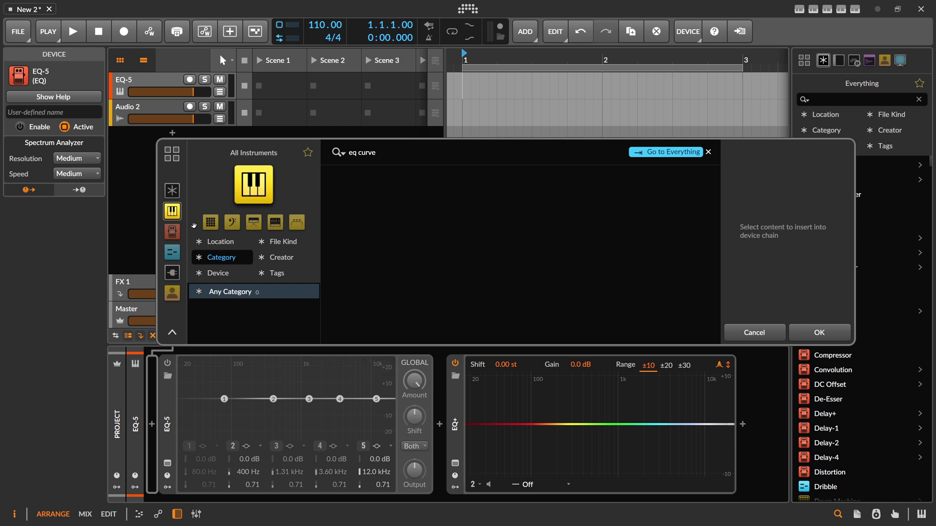
key("Tab")
double_click(392, 180)
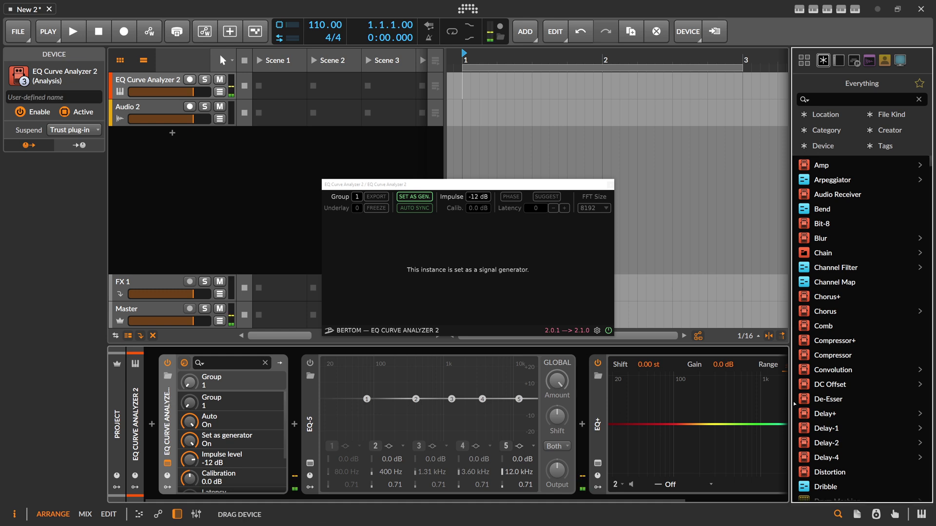
- Fold EQ-5 to save space and close the generator analyzer's window
scroll(785, 403, "down", 3)
scroll(786, 404, "down", 2)
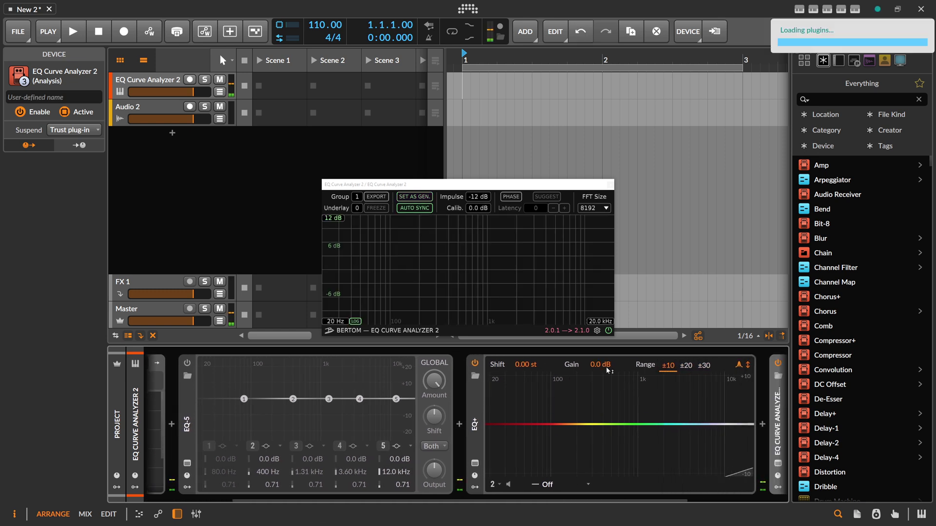
double_click(188, 402)
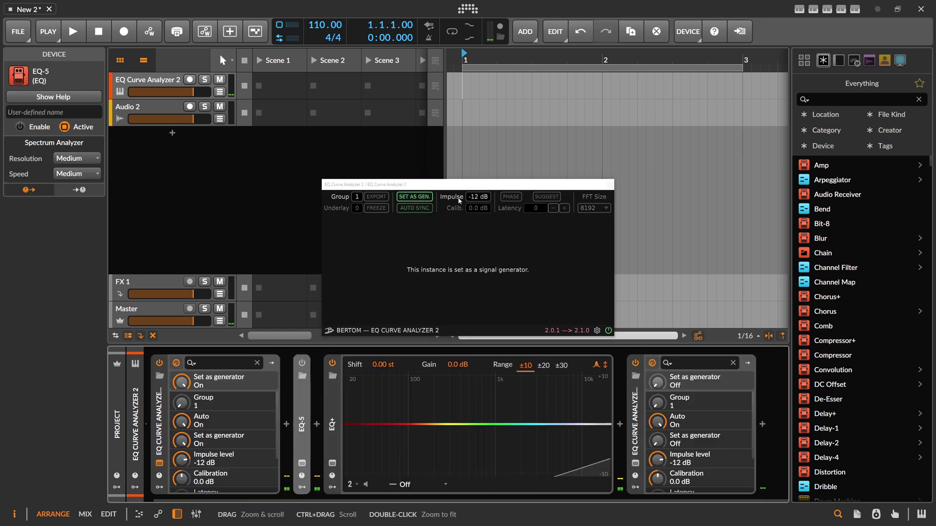
left_click_drag(465, 188, 401, 141)
left_click(545, 138)
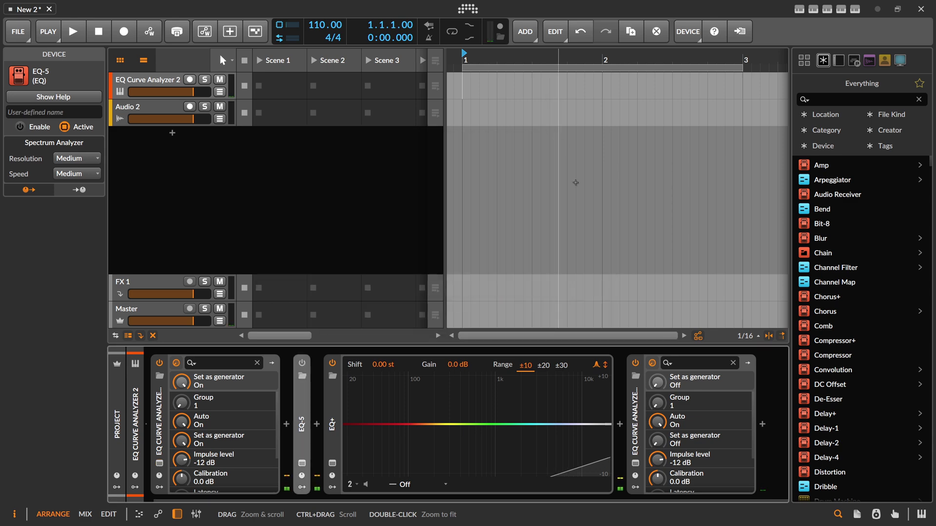
- Open and enlarge the second analyzer's graph, enable PHASE, and set Latency to 21
left_click(636, 464)
left_click_drag(472, 182, 351, 90)
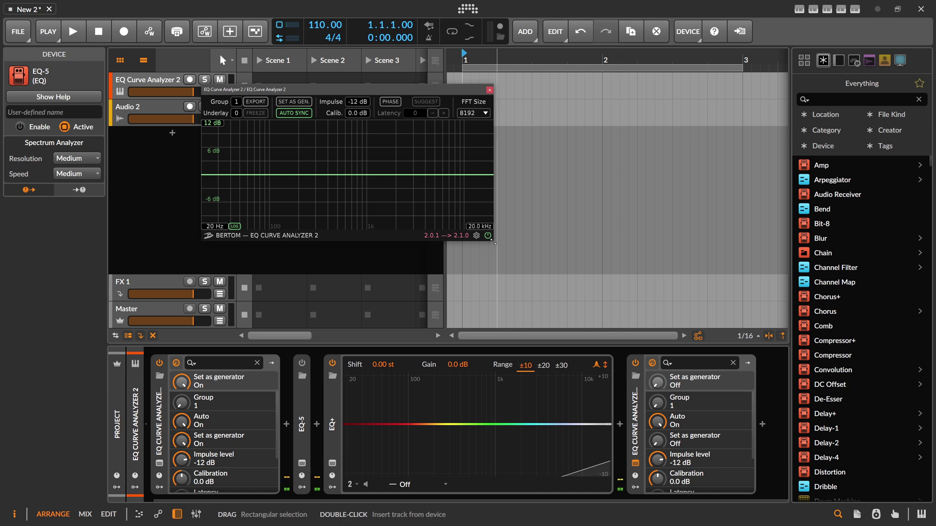
left_click_drag(492, 240, 653, 287)
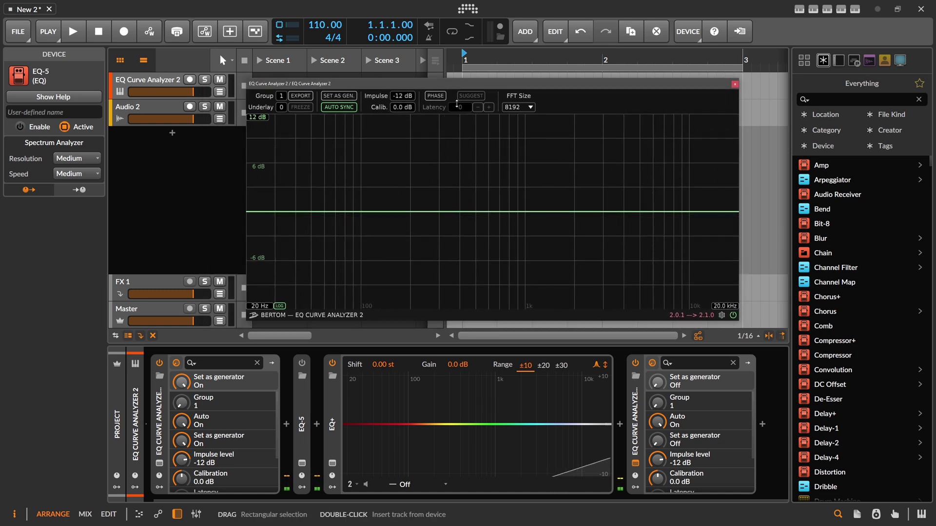
left_click(435, 96)
left_click_drag(466, 107, 472, 98)
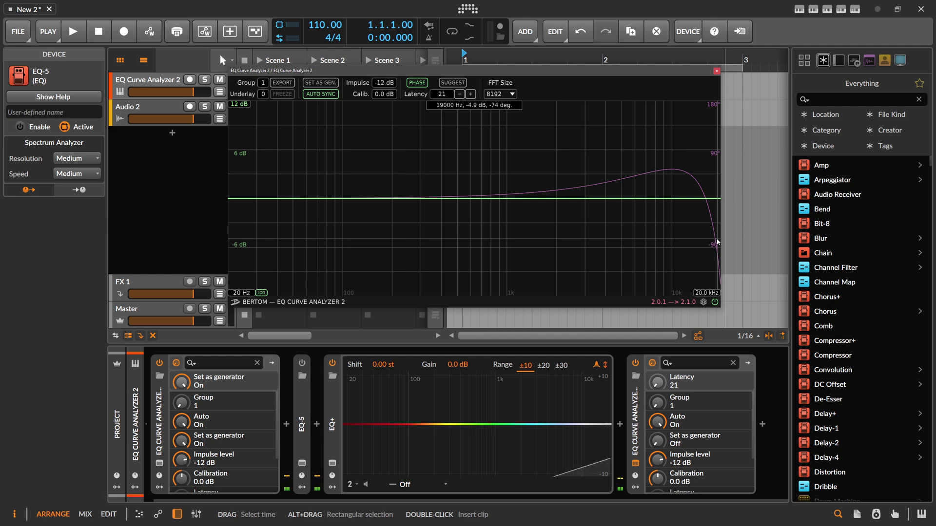
left_click_drag(482, 73, 487, 63)
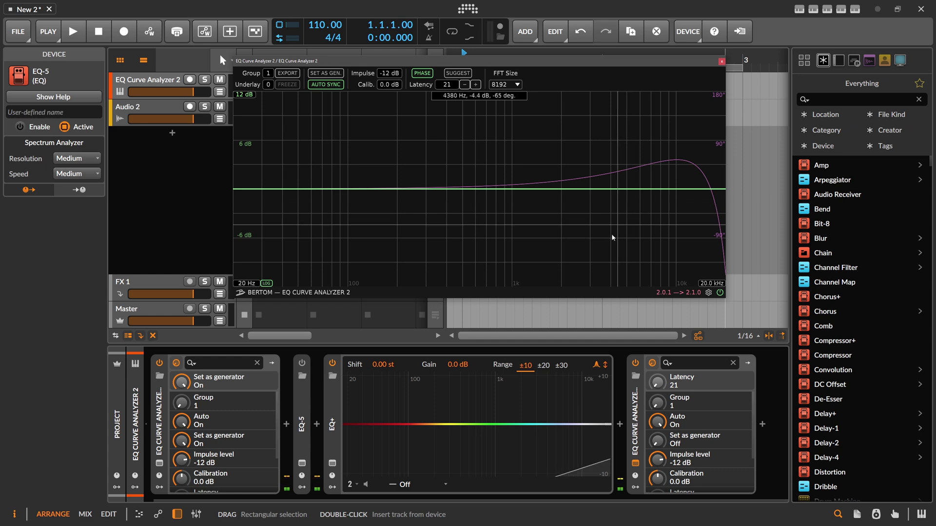
- Add a bell boost of about 4 dB in EQ+, then delete that band
mouse_move(447, 424)
left_mouse_down()
mouse_move(445, 400)
mouse_move(458, 443)
mouse_move(444, 406)
left_mouse_up()
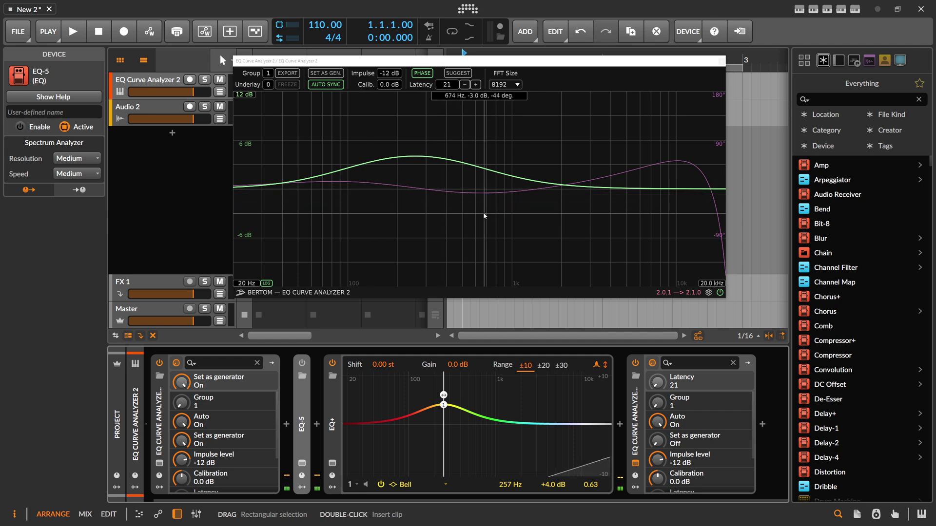
double_click(444, 405)
- Turn EQ+ off, dip EQ-5 band 2 while sweeping Global Amount, then reset and fold EQ-5
left_click(333, 362)
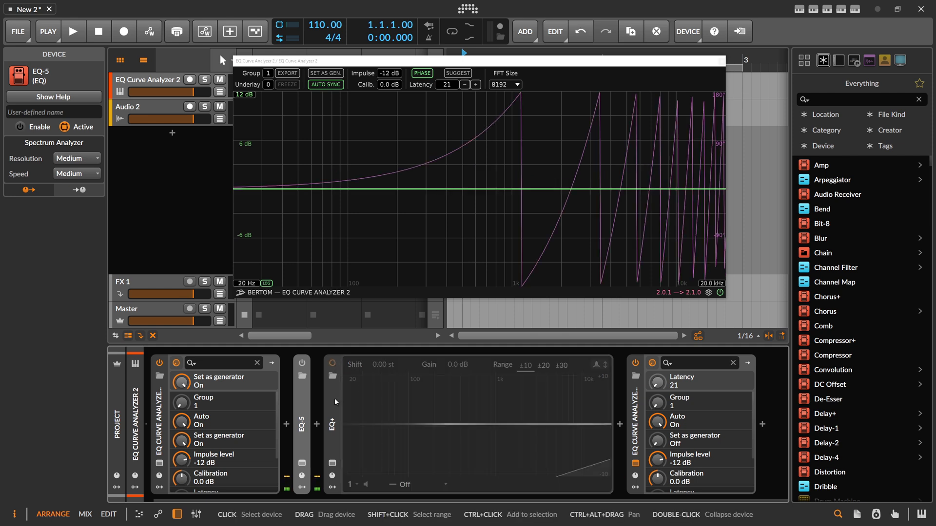
left_click(301, 396)
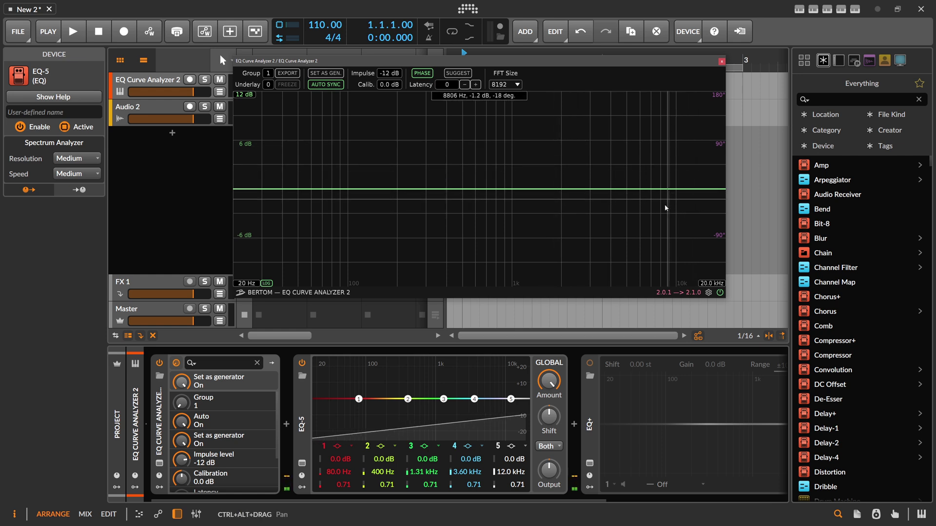
mouse_move(408, 399)
left_mouse_down()
mouse_move(363, 389)
mouse_move(410, 389)
mouse_move(408, 415)
left_mouse_up()
left_click_drag(549, 380, 549, 415)
left_click_drag(549, 381, 549, 341)
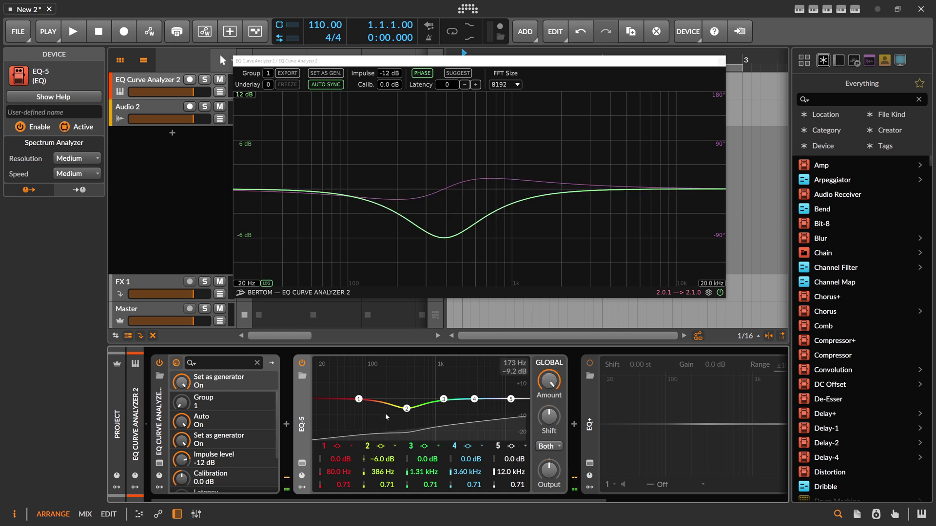
double_click(407, 409)
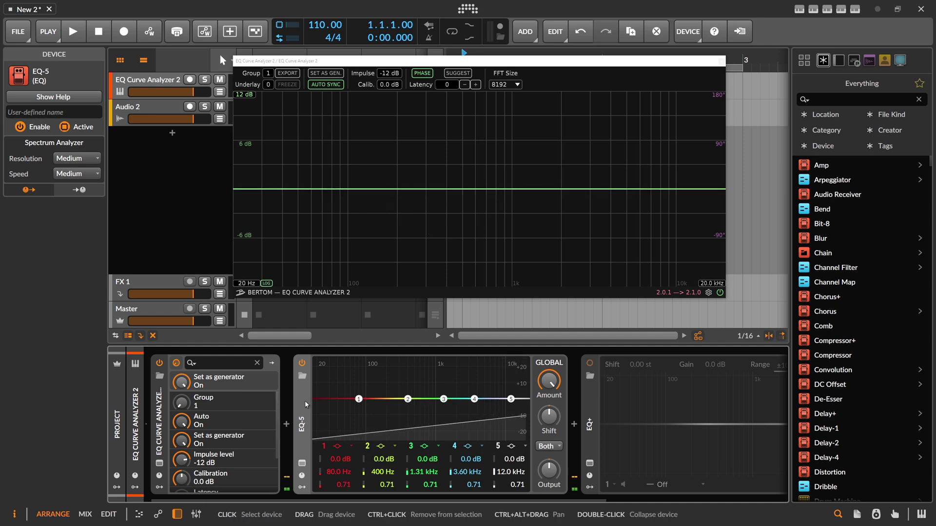
double_click(305, 400)
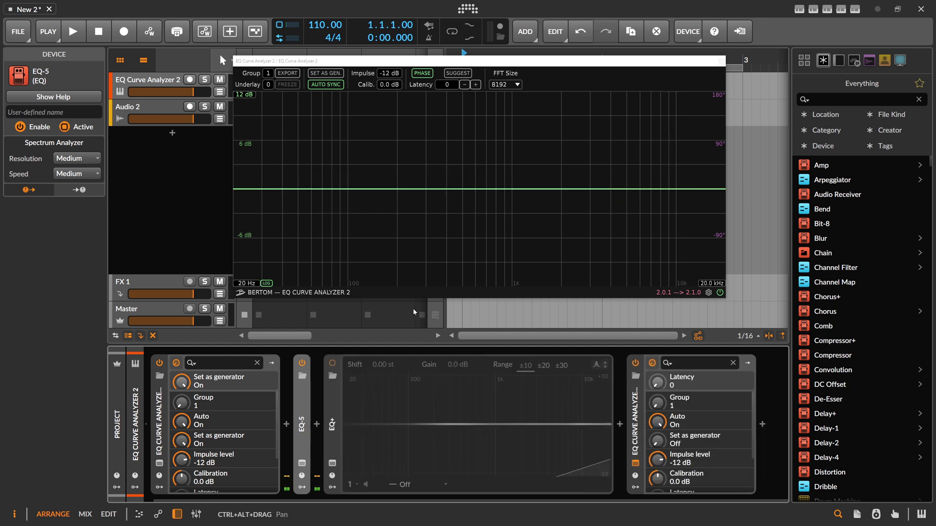
- Turn EQ+ back on and restore the analyzer latency to 21
left_click(331, 405)
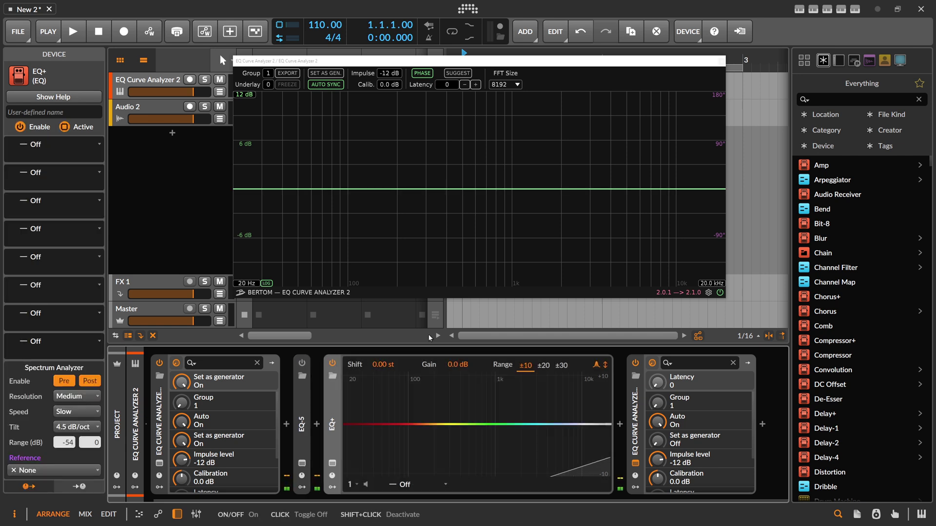
left_click(458, 73)
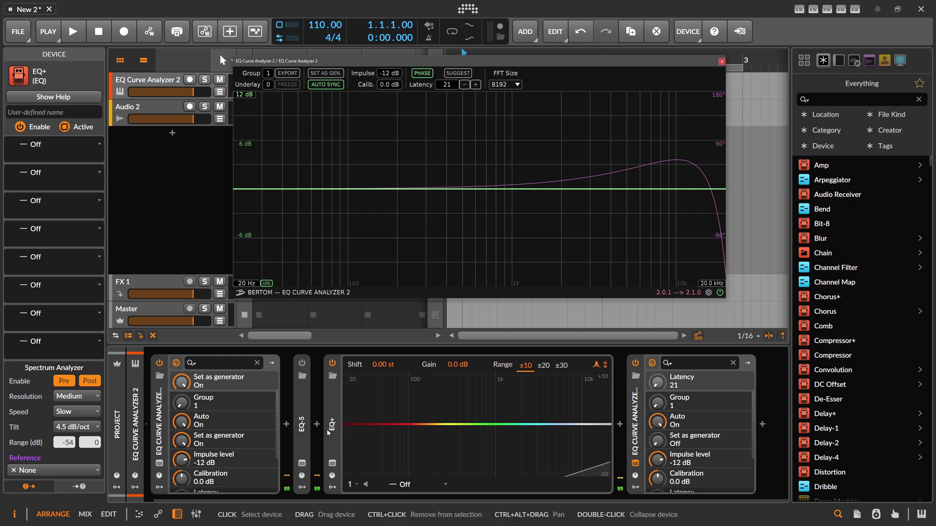
left_click(332, 424)
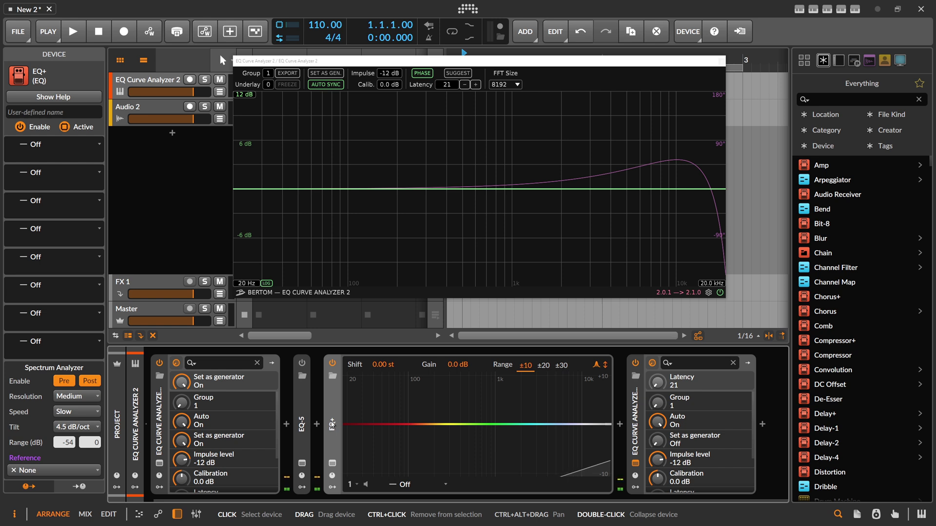
- Wrap EQ+ in an FX Layer container with Ctrl+G
key("ctrl+g")
scroll(381, 500, "right", 2)
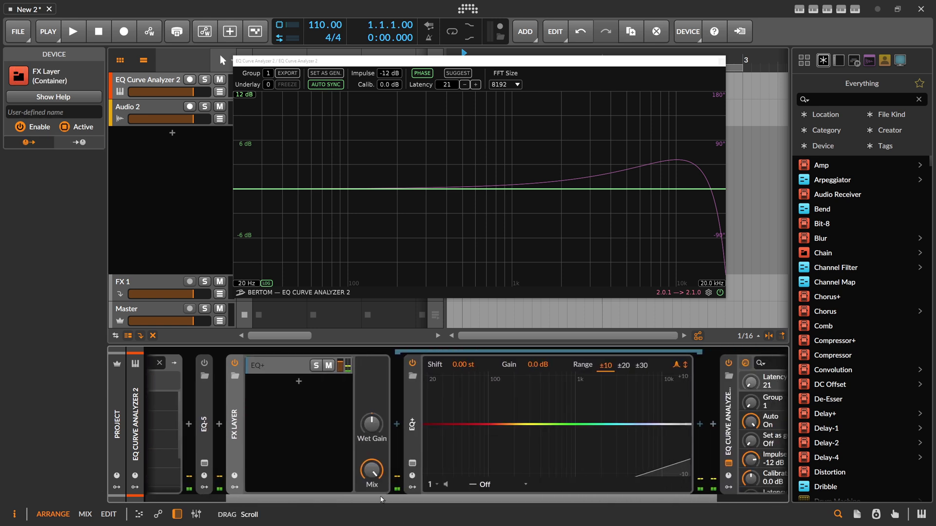
left_click_drag(381, 499, 419, 498)
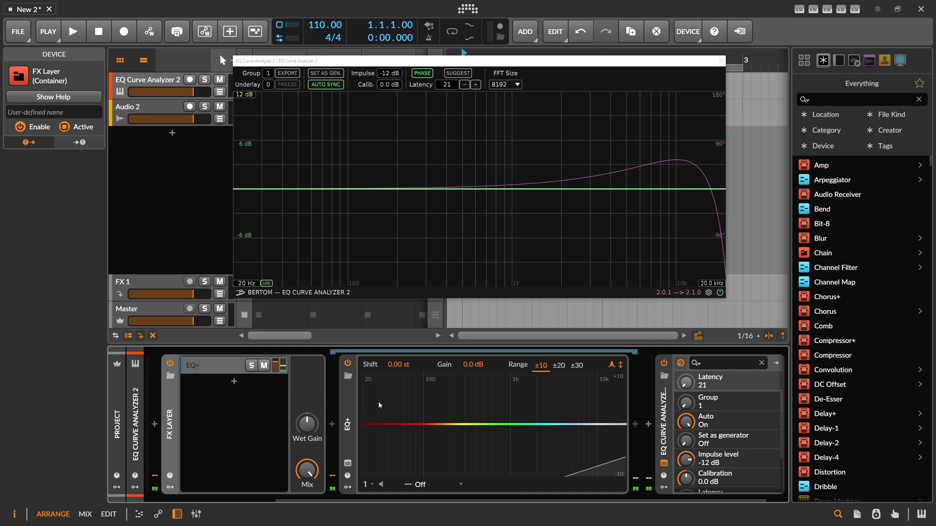
- Set the FX Layer mix to 52.3 %
left_click_drag(306, 469, 307, 482)
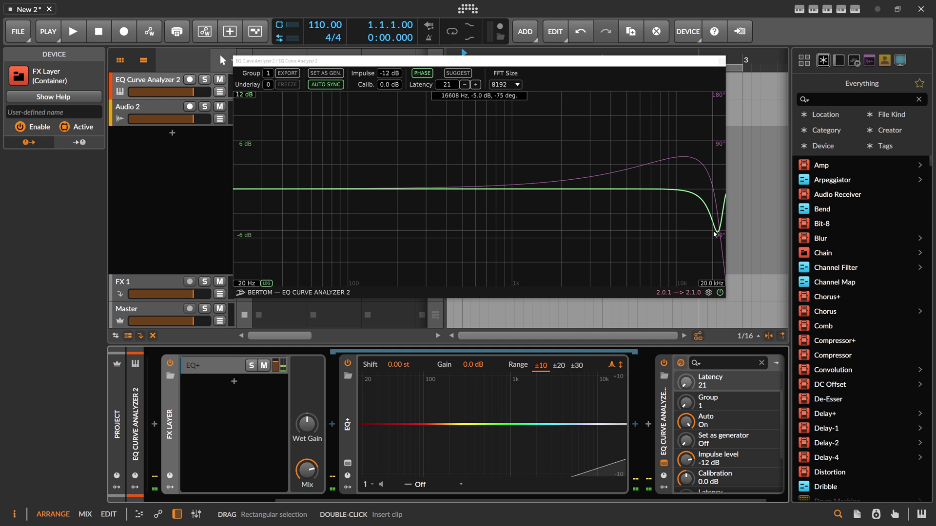
left_click_drag(306, 470, 306, 474)
left_click(314, 471, "ctrl")
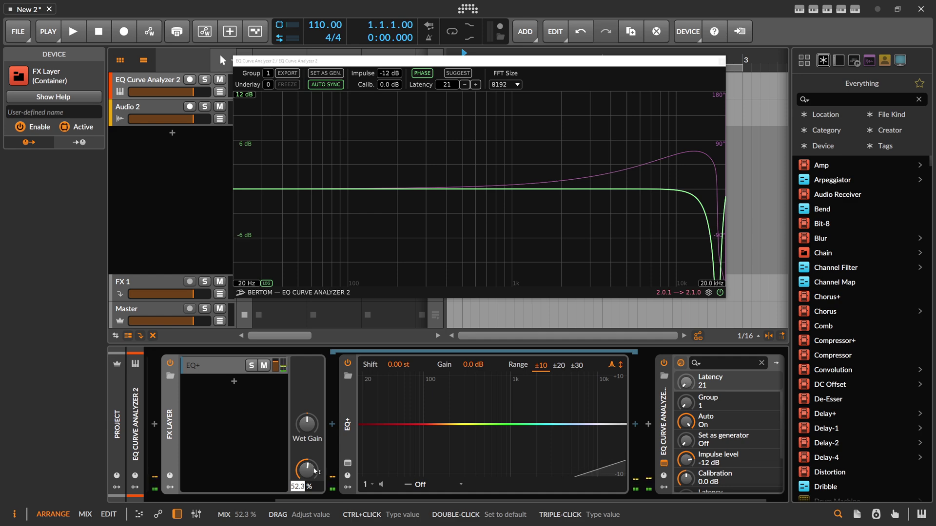
key("Return")
mouse_move(717, 276)
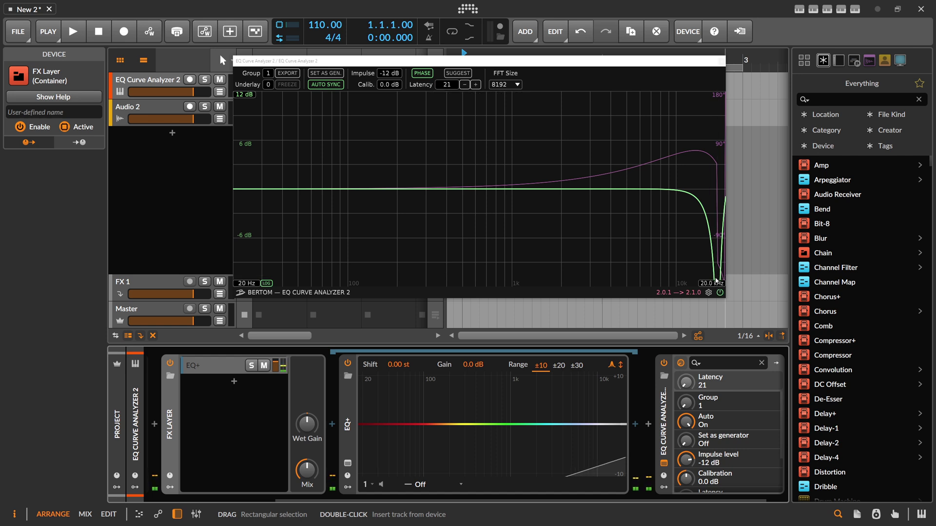
left_click_drag(243, 96, 244, 78)
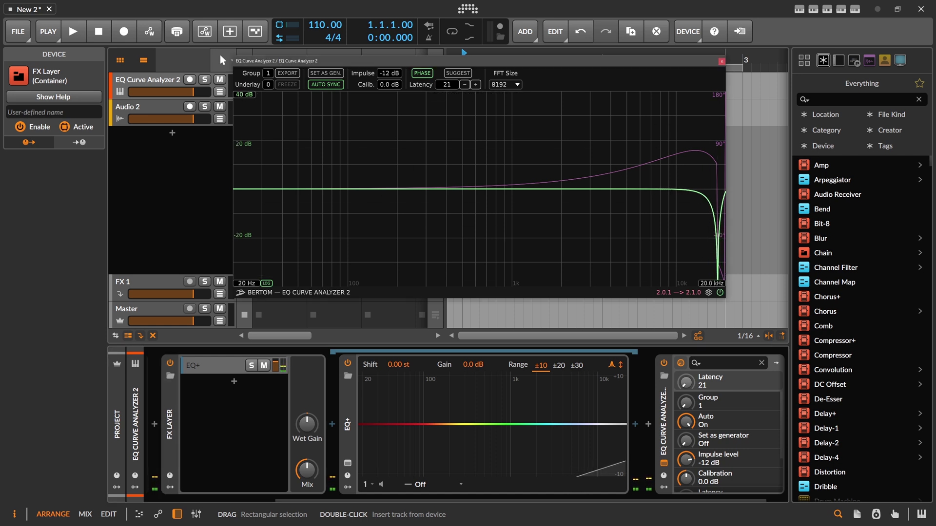
mouse_move(718, 274)
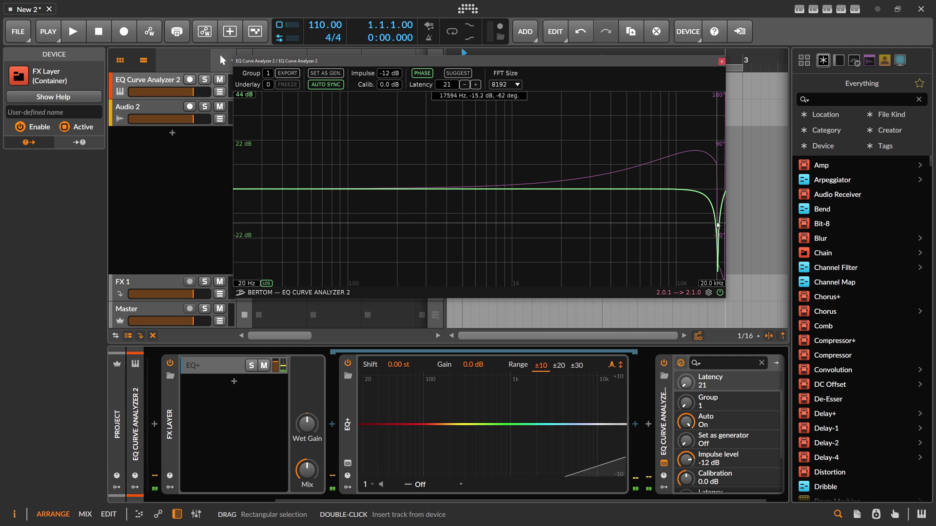
- Duplicate the EQ+ layer with Ctrl+D and switch between the two layers to compare
left_click(207, 368)
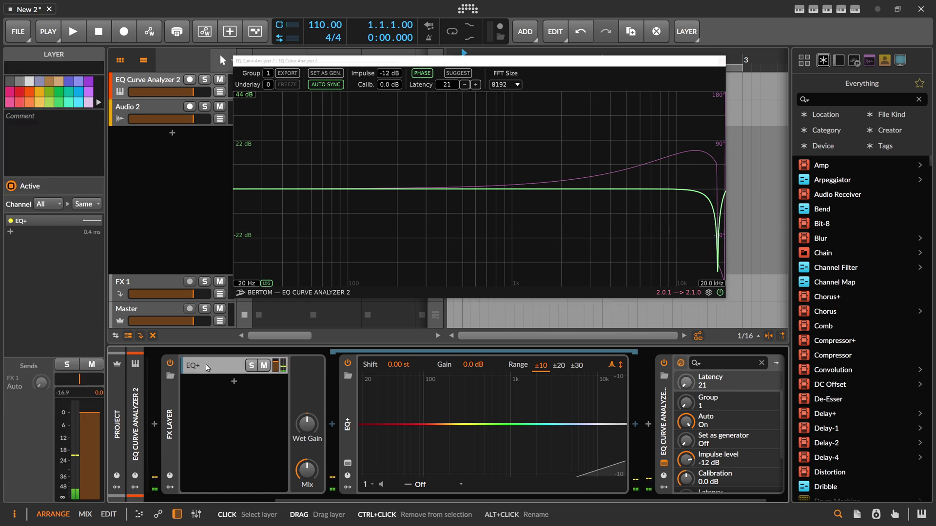
key("ctrl+d")
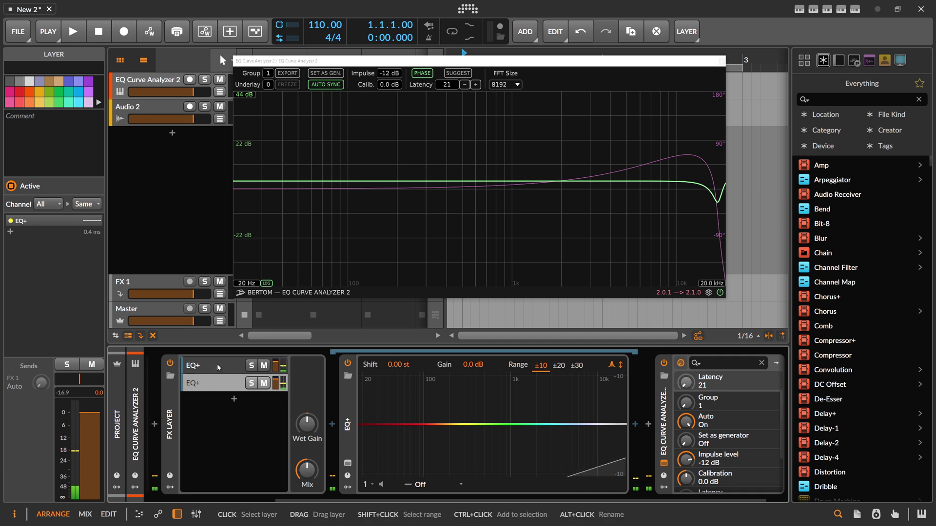
left_click(218, 379)
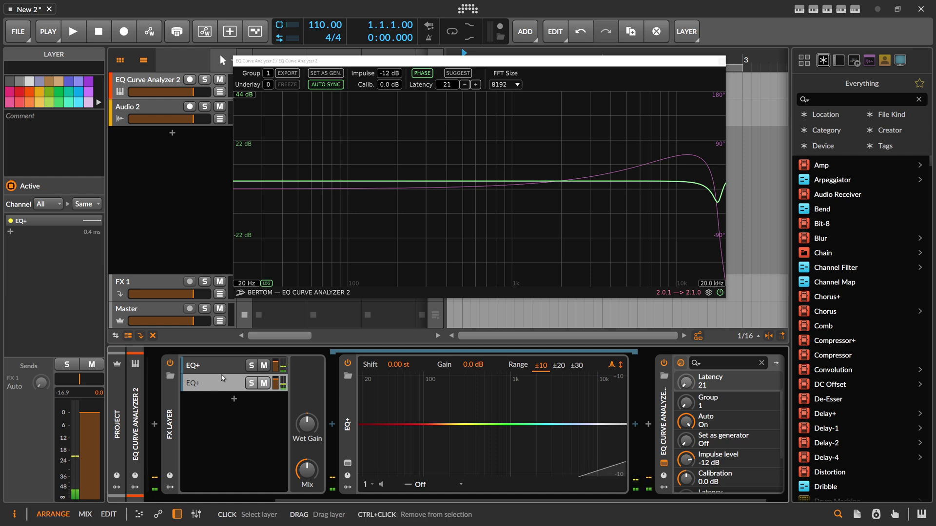
left_click(224, 370)
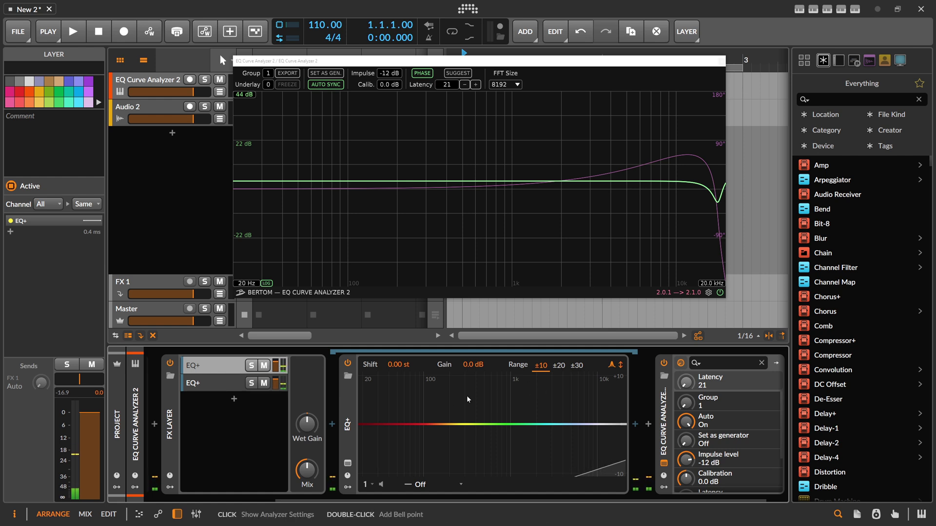
mouse_move(306, 471)
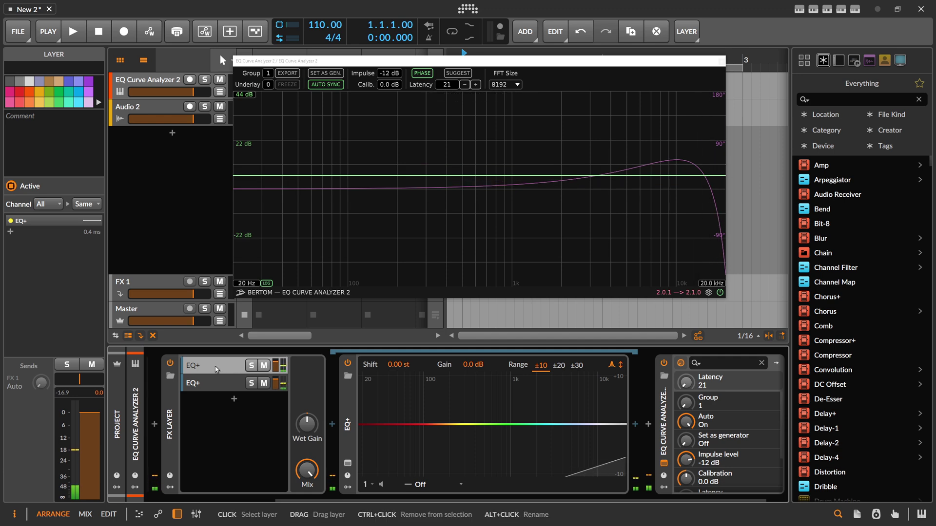
left_click(213, 381)
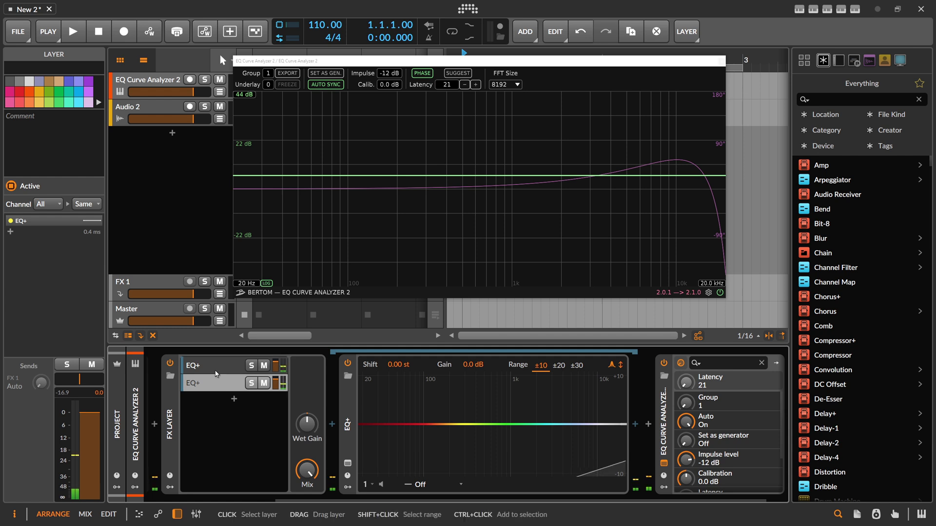
left_click(215, 373)
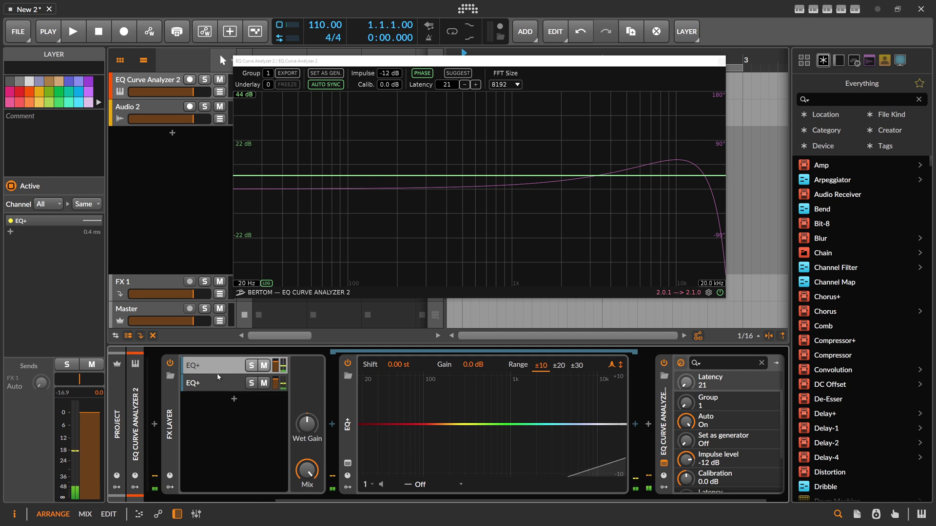
left_click(350, 397)
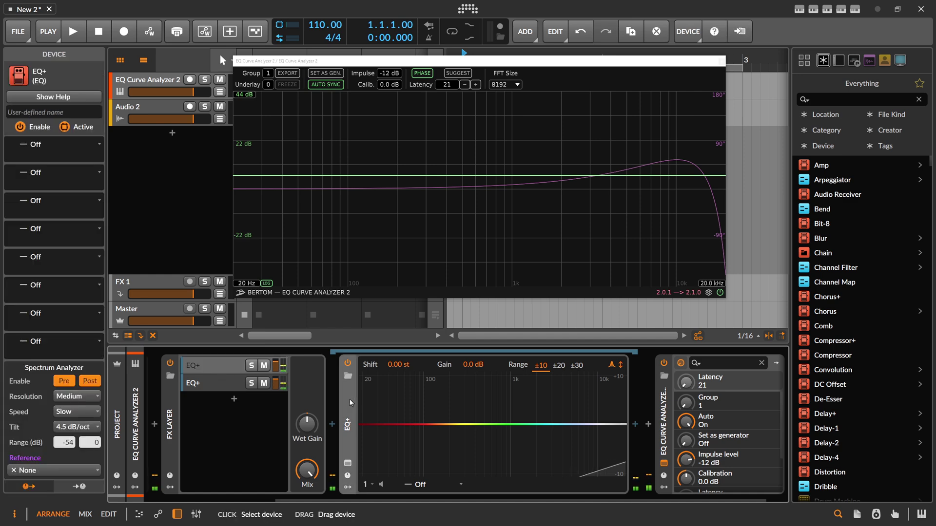
- Insert a Tool utility device from a 'tool' search, then view the EQ+ and Tool layers
double_click(350, 404)
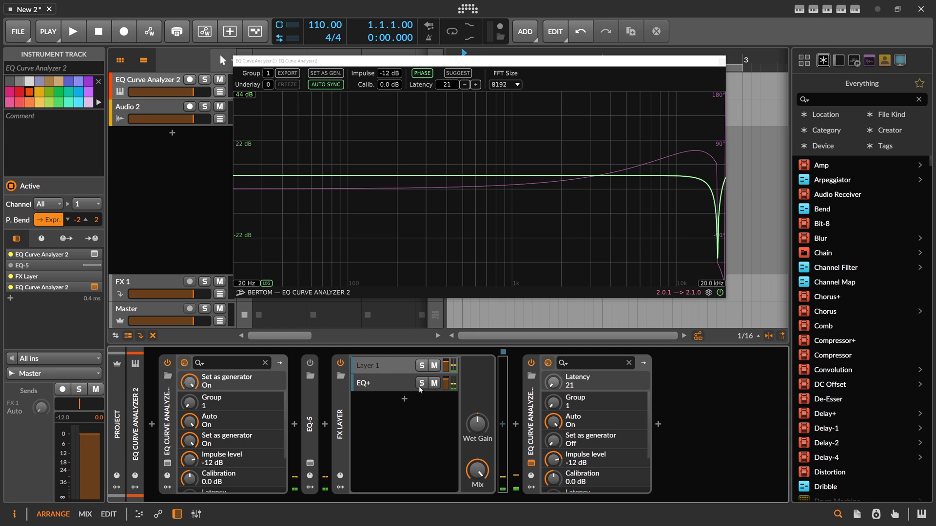
left_click(503, 424)
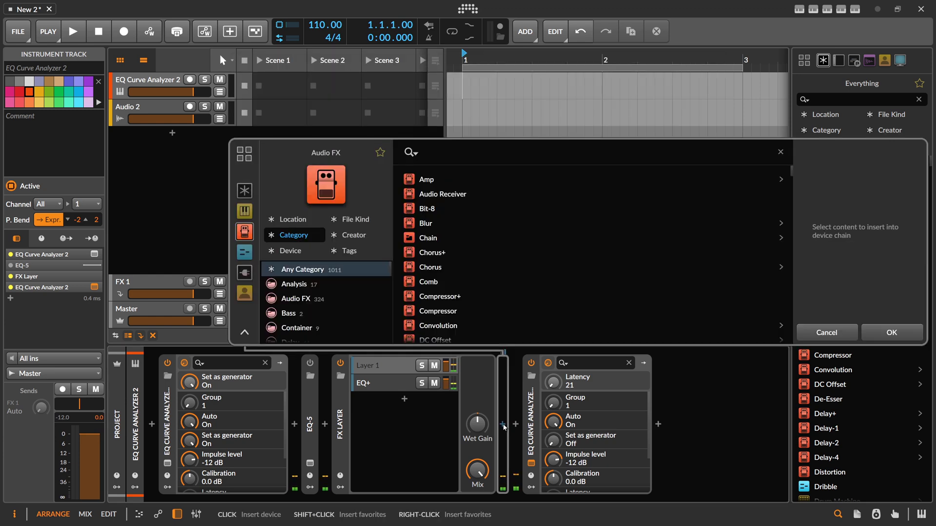
type("tool")
key("Return")
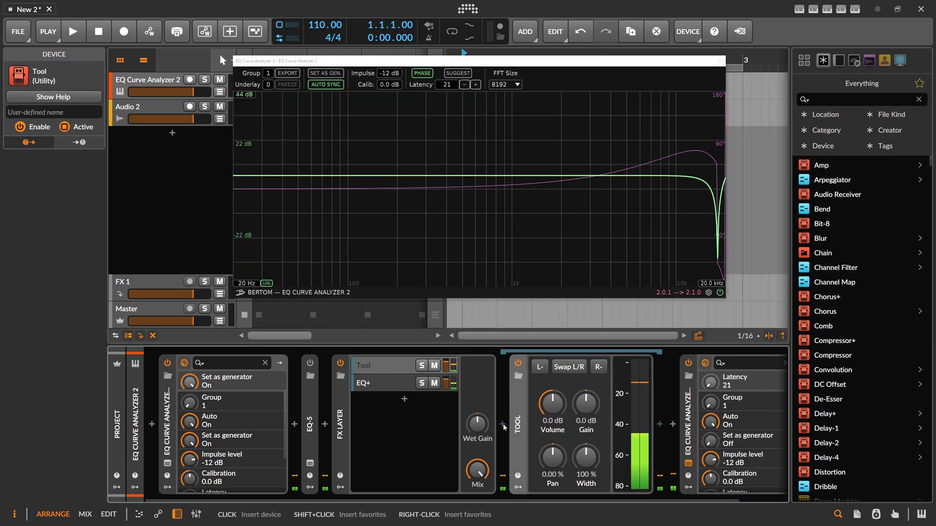
left_click(402, 384)
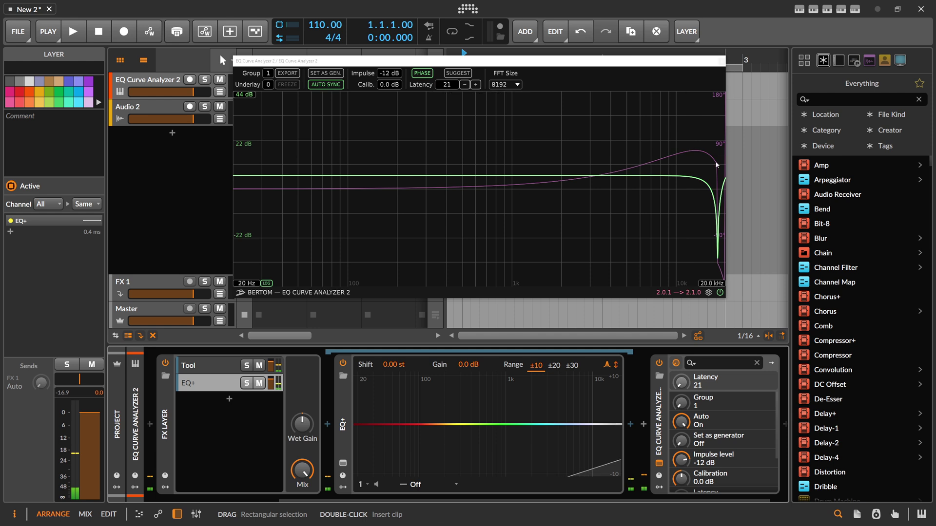
left_click(229, 366)
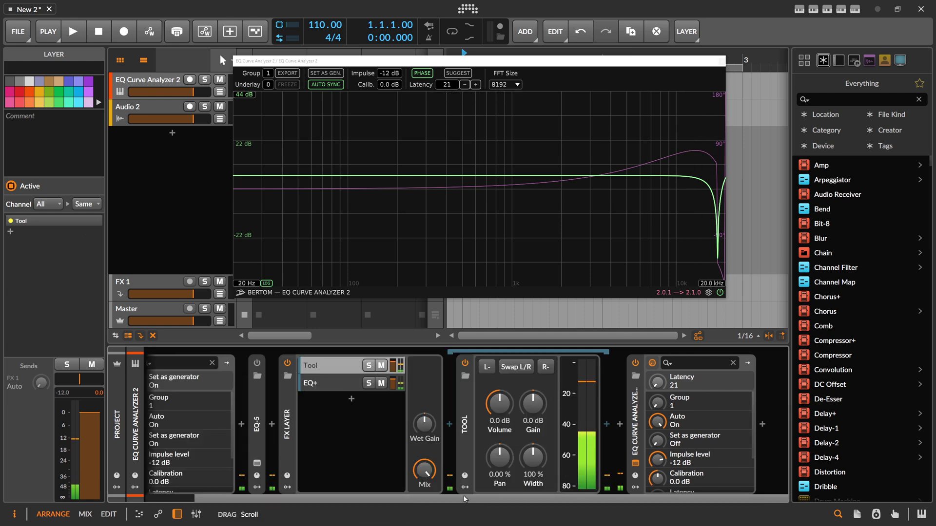
left_click(450, 425)
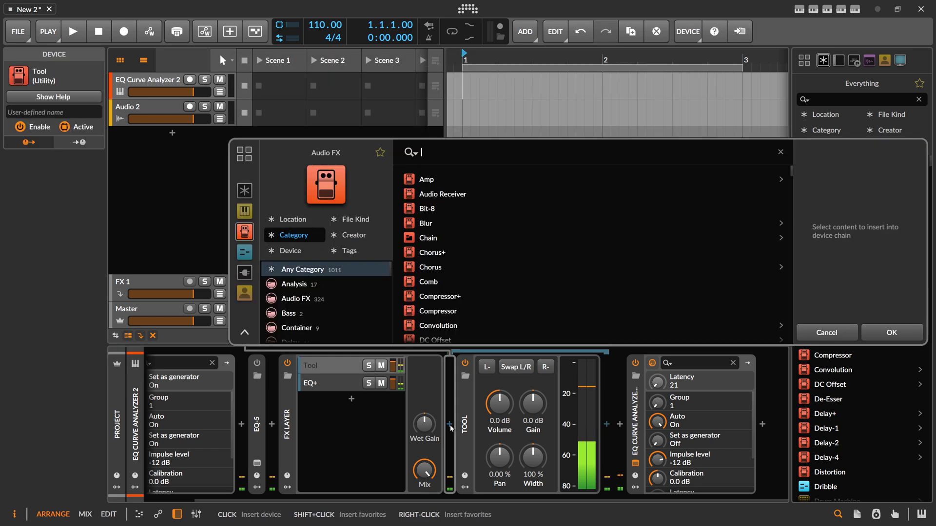
type("time")
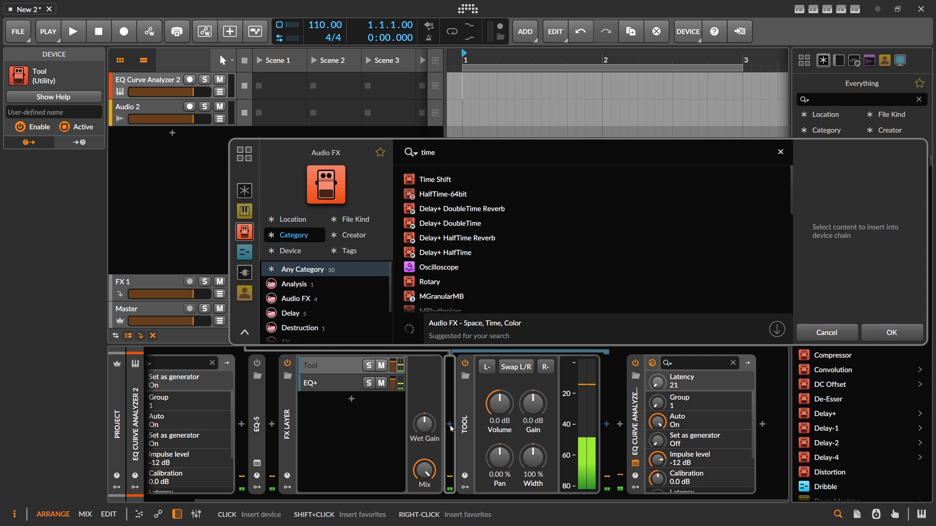
key("Return")
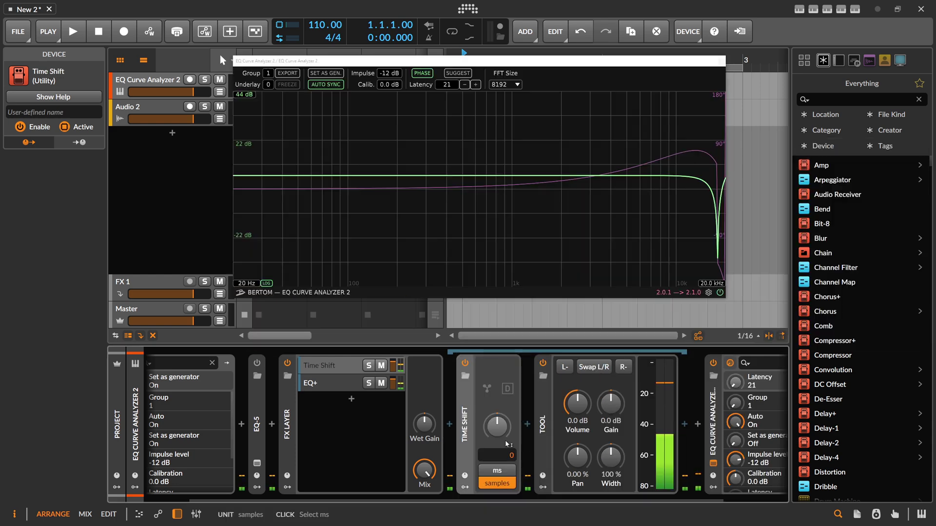
left_click_drag(497, 428, 503, 439)
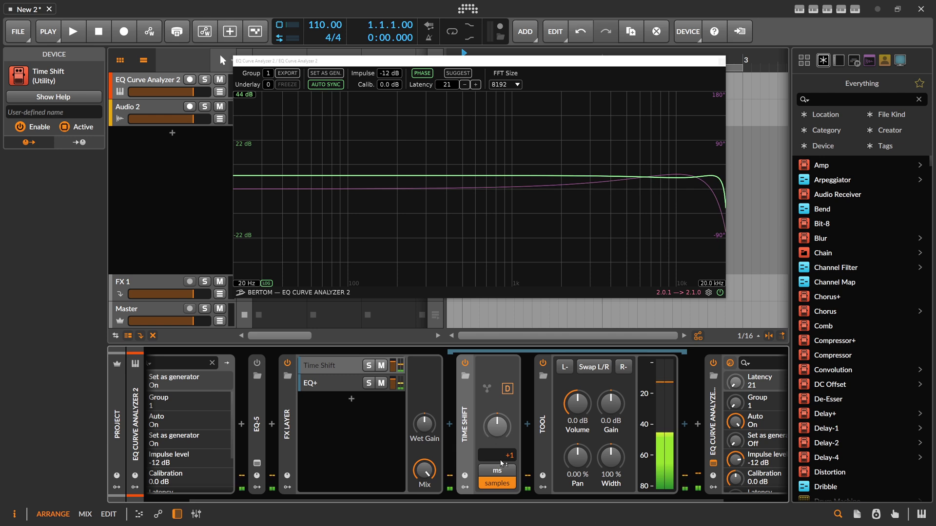
left_click(349, 385)
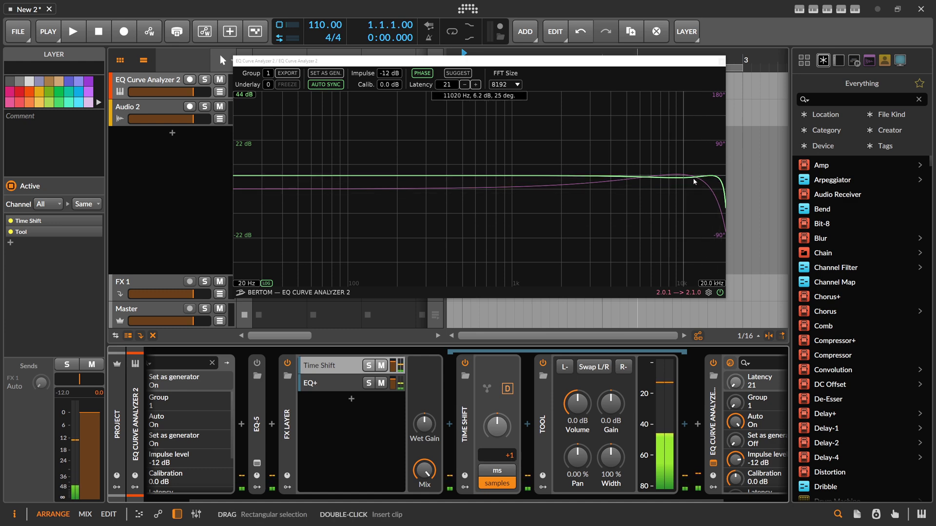
left_click(469, 412)
- Delete the Time Shift device and show the EQ+ layer's device
key("Delete")
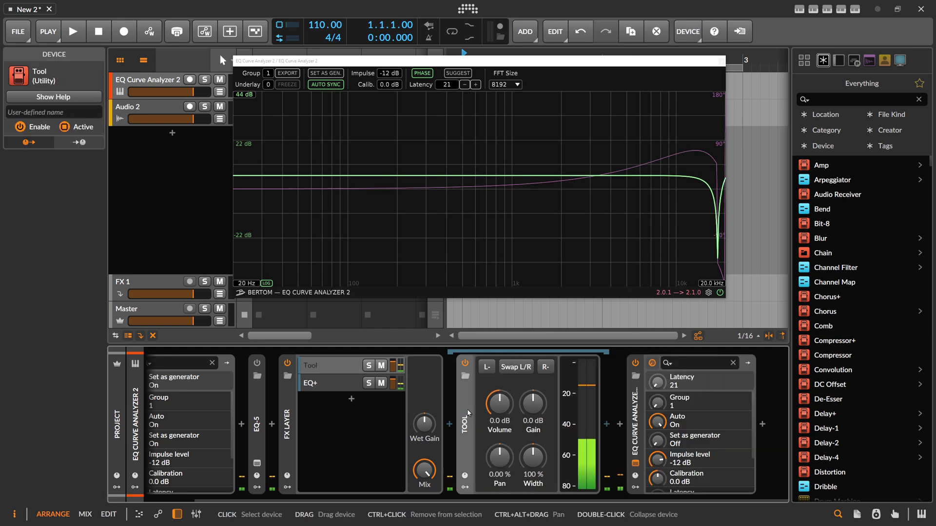
key("Down")
left_click(467, 413)
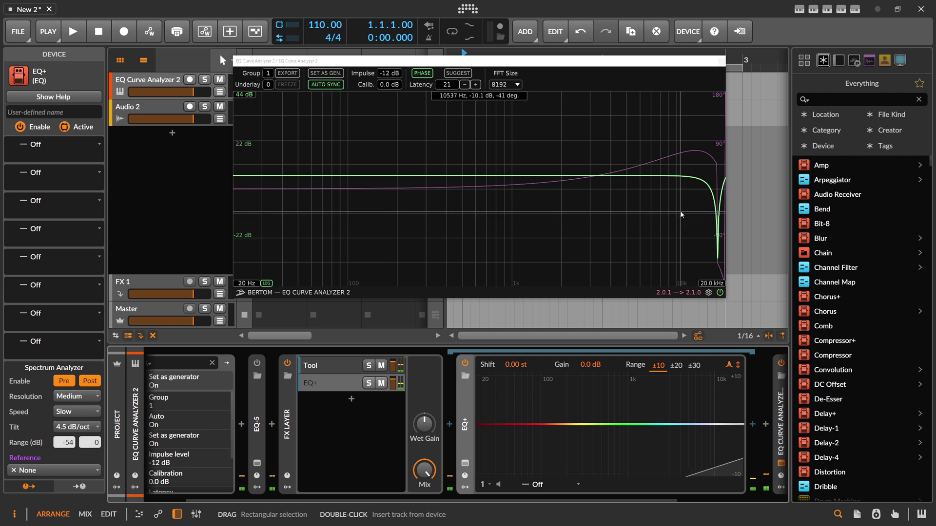
- Move EQ+ out of the FX Layer into the main chain and delete the FX Layer
scroll(397, 498, "right", 1)
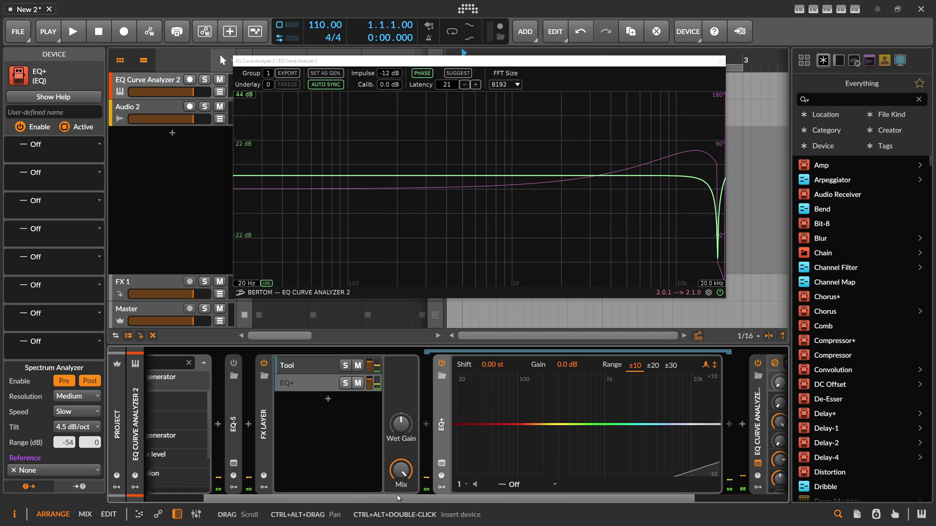
left_click_drag(441, 424, 428, 424)
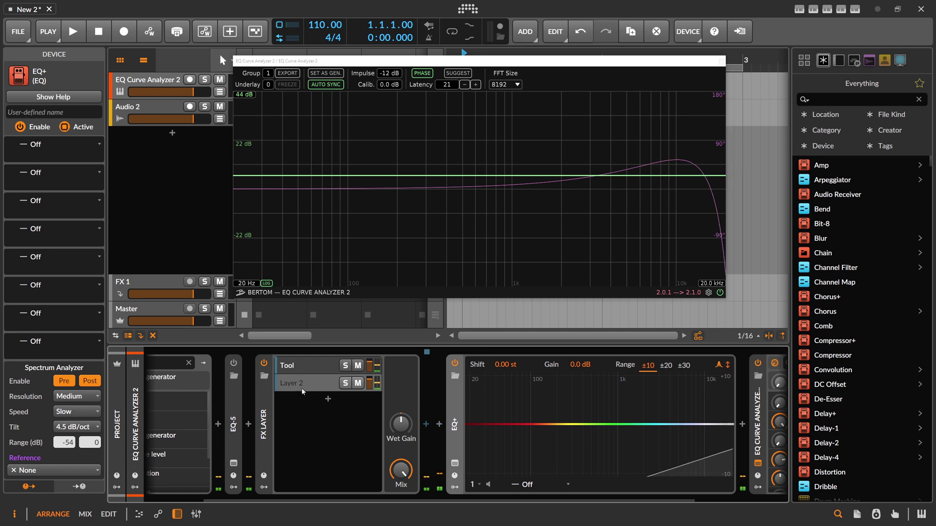
left_click(269, 402)
key("Delete")
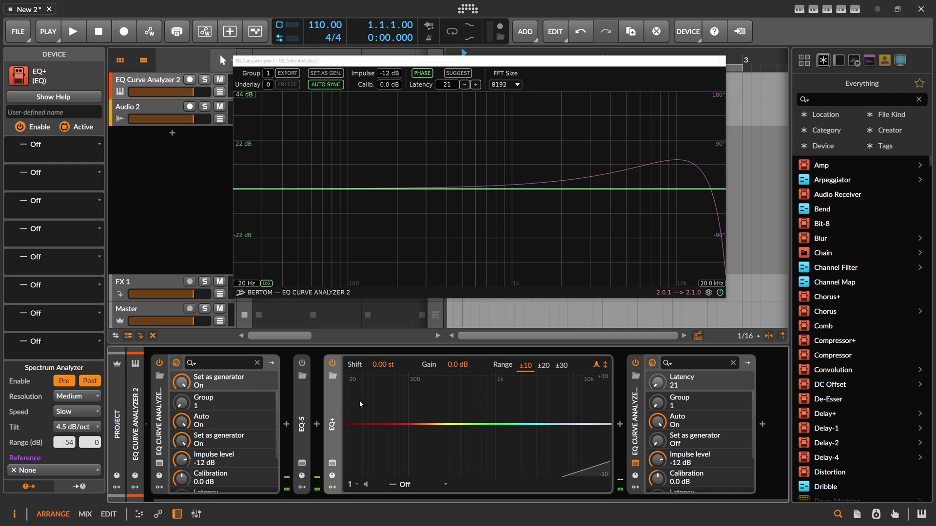
- Duplicate EQ+ into a second serial instance and have the analyzer suggest latency, ending at 81
double_click(159, 424)
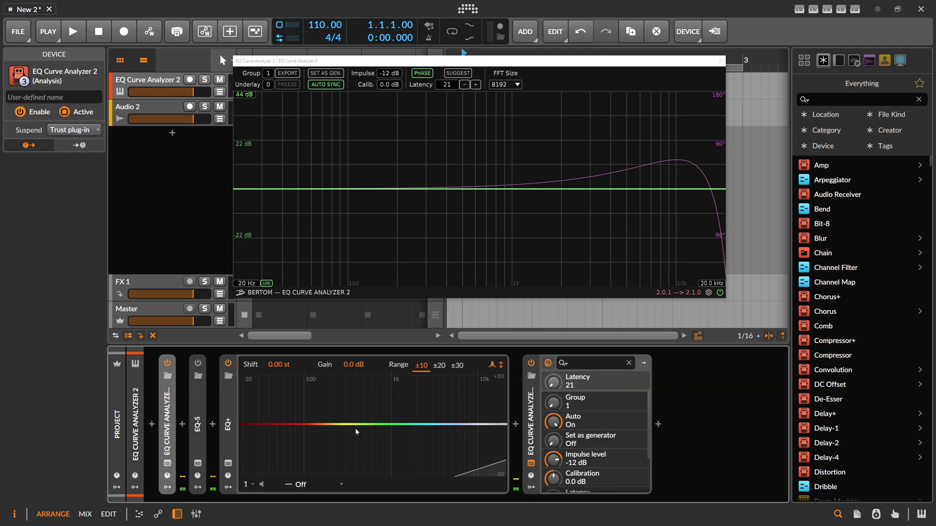
left_click(232, 410)
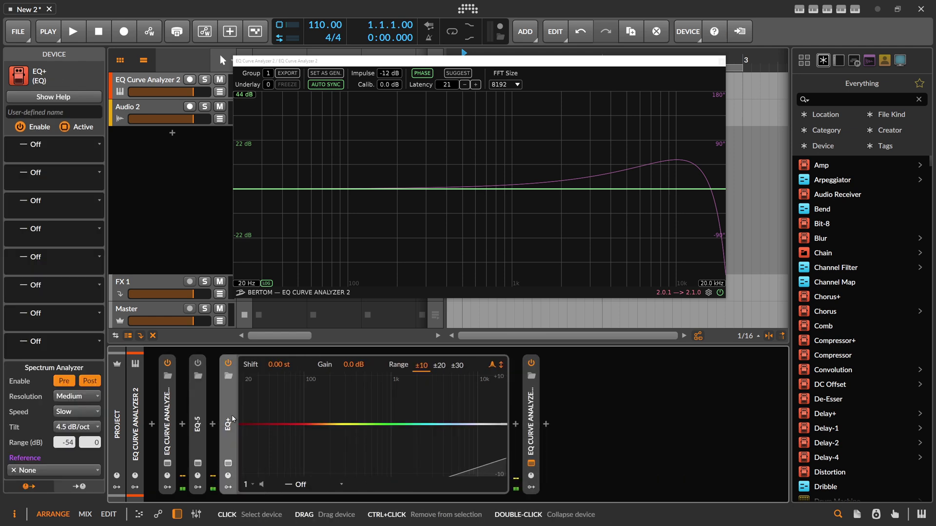
key("ctrl+d")
left_click_drag(326, 497, 357, 501)
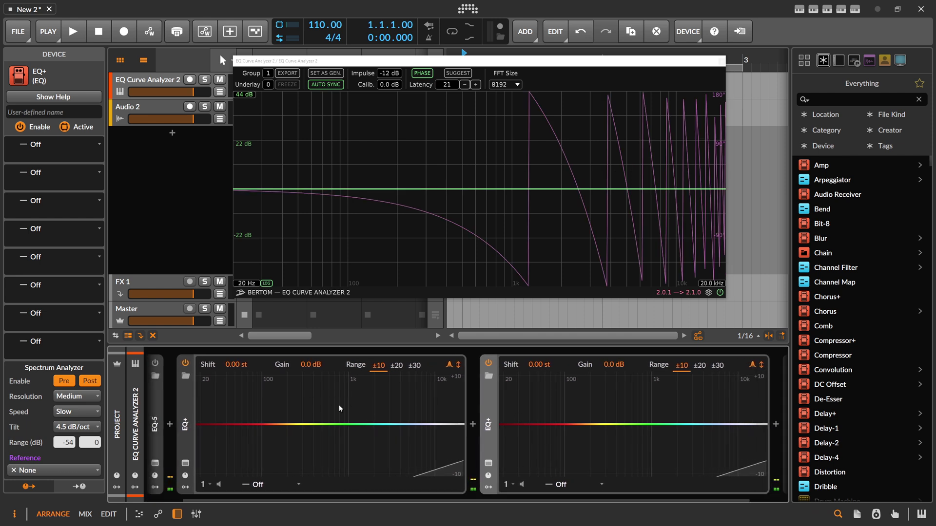
left_click(459, 73)
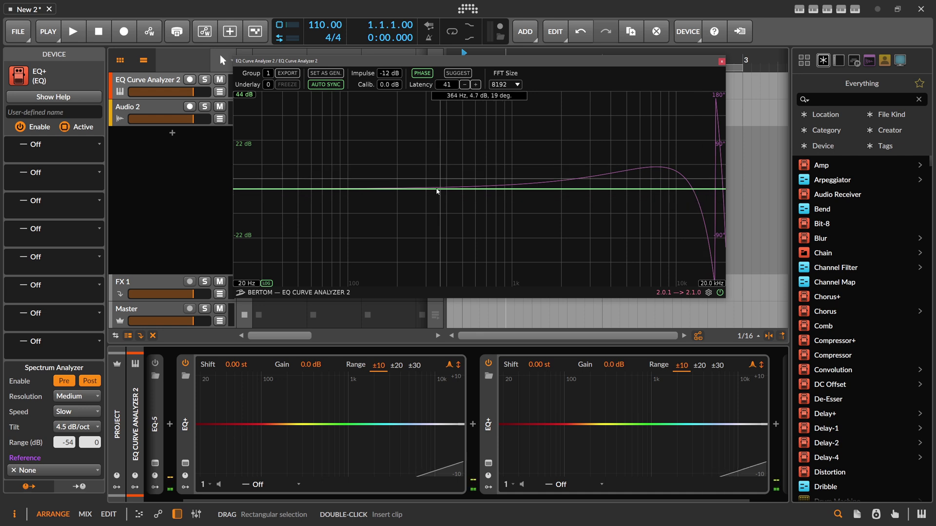
left_click(491, 403)
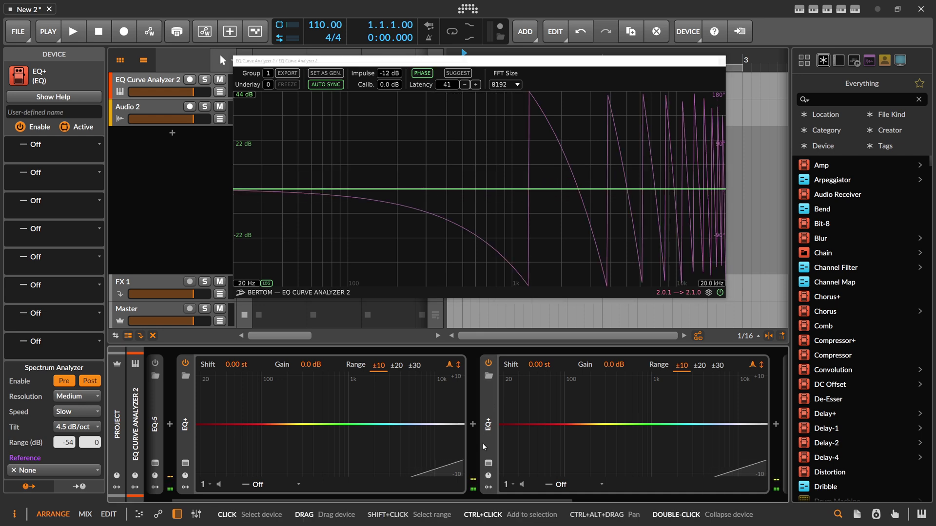
left_click(465, 73)
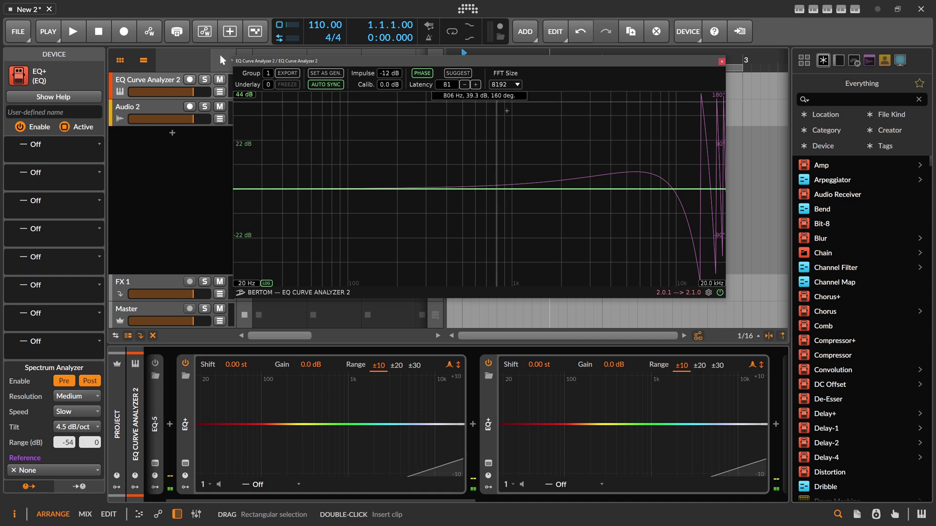
mouse_move(466, 499)
left_mouse_down()
mouse_move(548, 499)
mouse_move(451, 499)
left_mouse_up()
- Collapse the four EQ+ devices and group the selected EQ+ into a parallel FX Layer
double_click(229, 421)
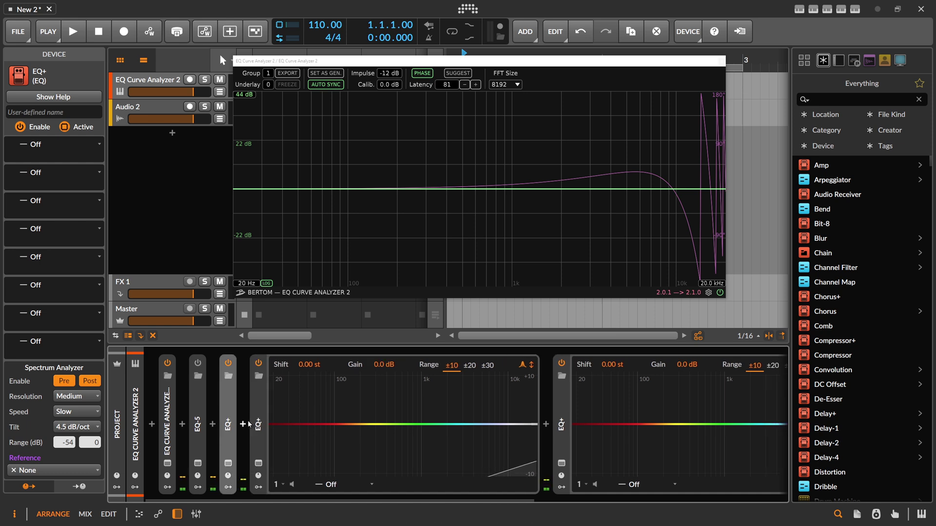
double_click(259, 422)
double_click(289, 422)
double_click(319, 422)
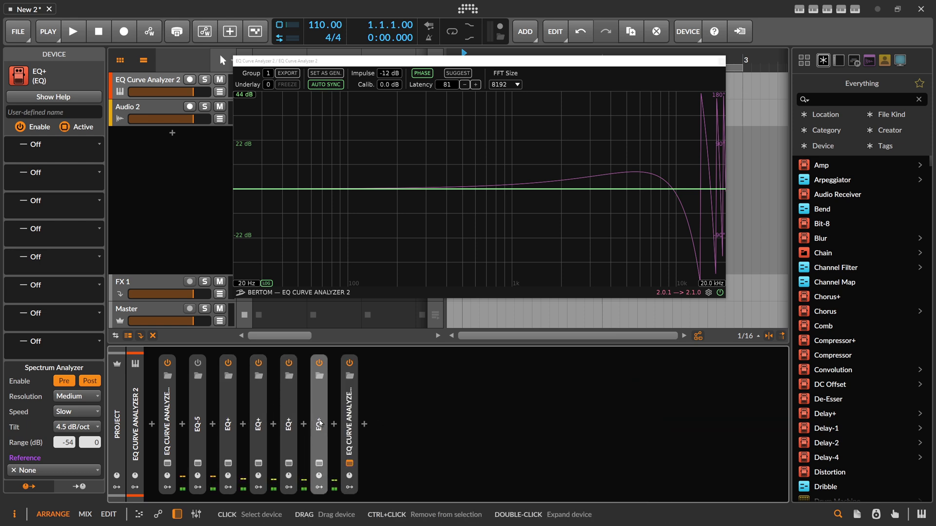
left_click(229, 415)
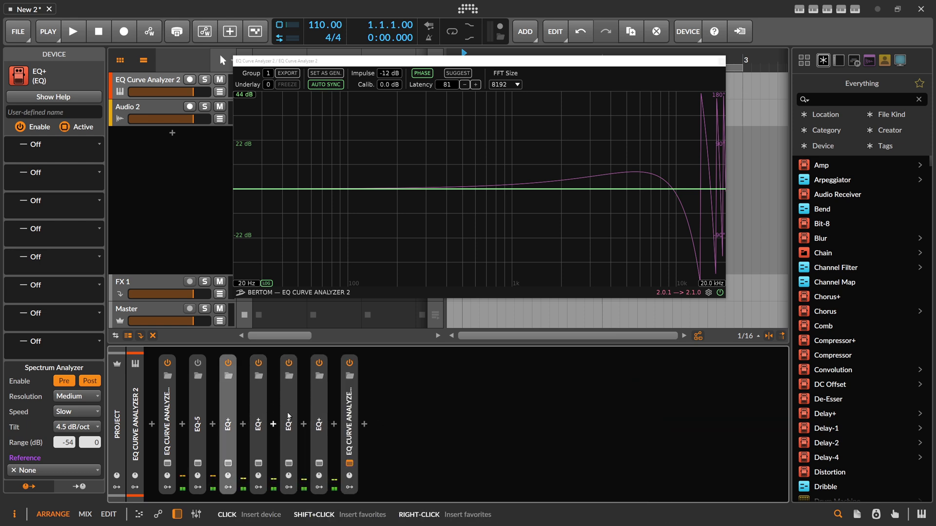
left_click(321, 418, "shift")
key("ctrl+g")
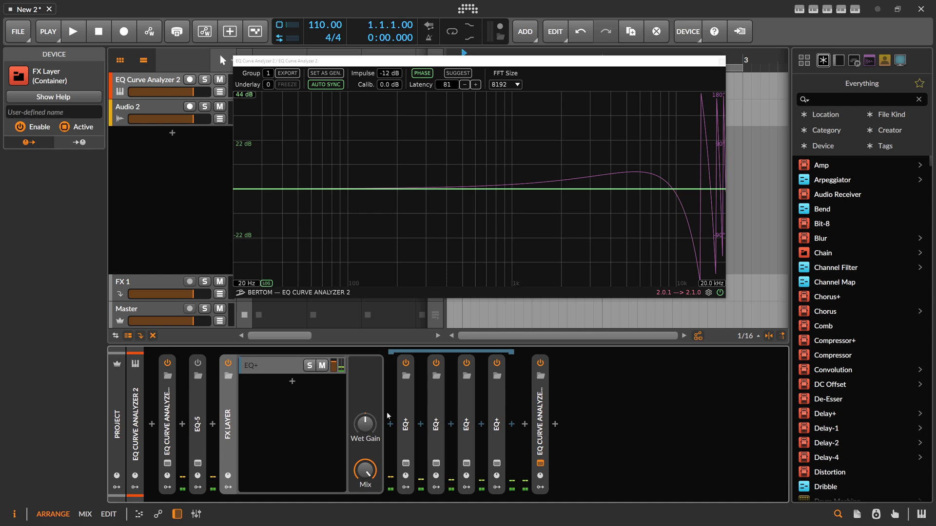
- Duplicate the four EQ+ devices, re-suggest analyzer latency to 502, and lower FX Layer mix to about 97%
left_click(407, 422)
key("ctrl+d")
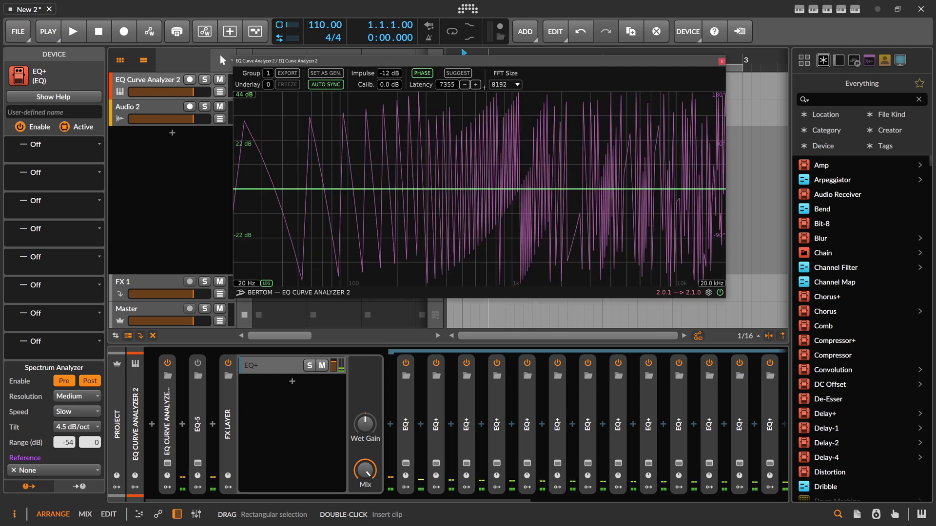
left_click(458, 73)
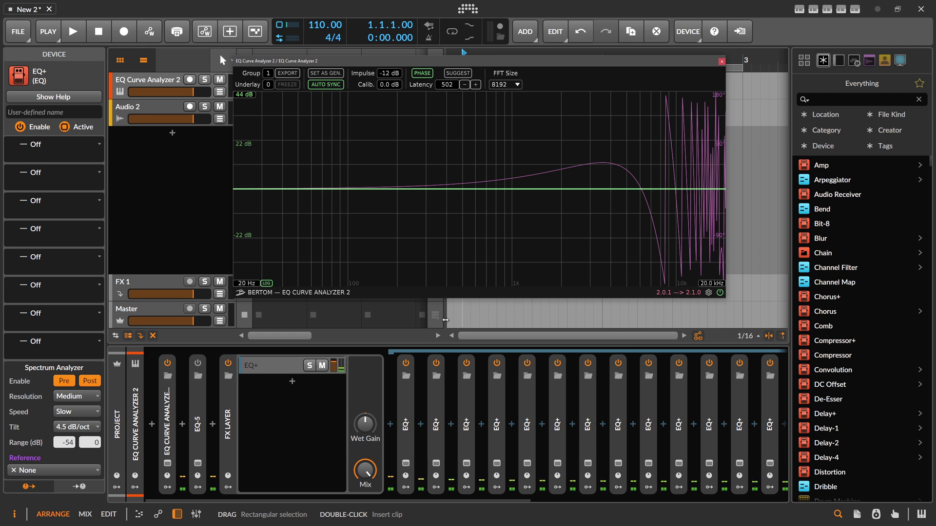
left_click_drag(371, 472, 370, 504)
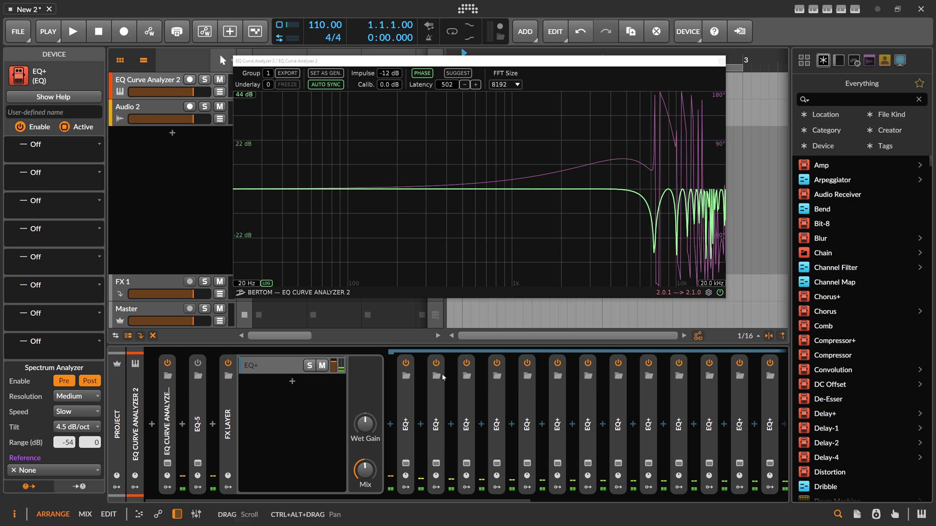
left_click(228, 414)
- Undo the FX Layer and EQ+ devices, switch EQ-5 on, and duplicate it
key("ctrl+z")
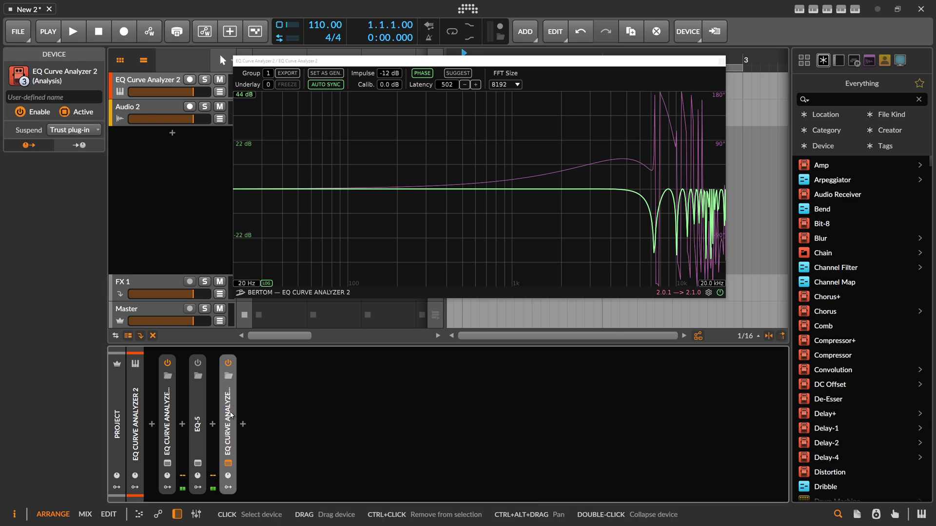
double_click(202, 410)
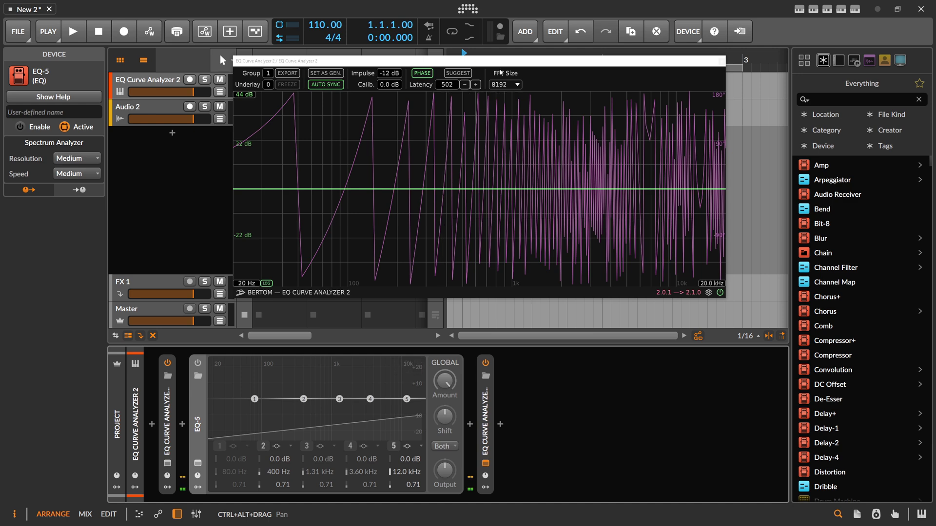
left_click(197, 364)
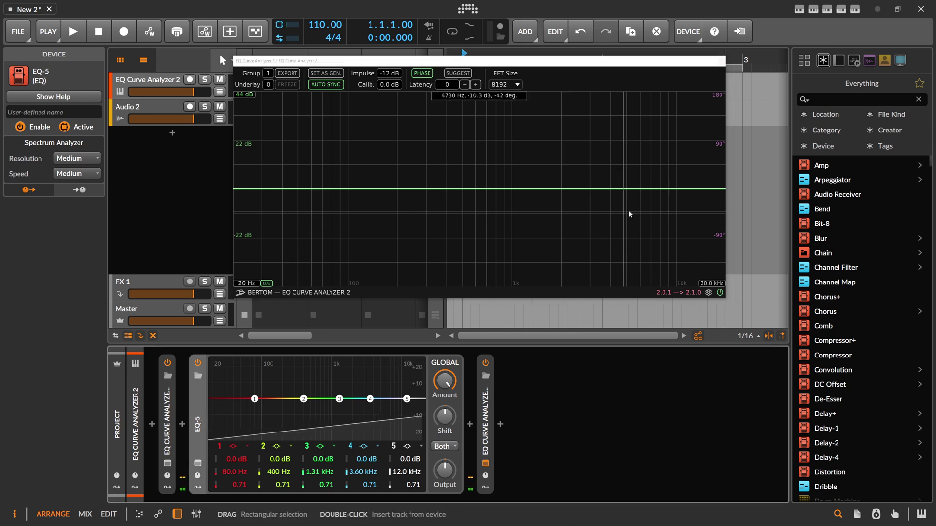
key("ctrl+d")
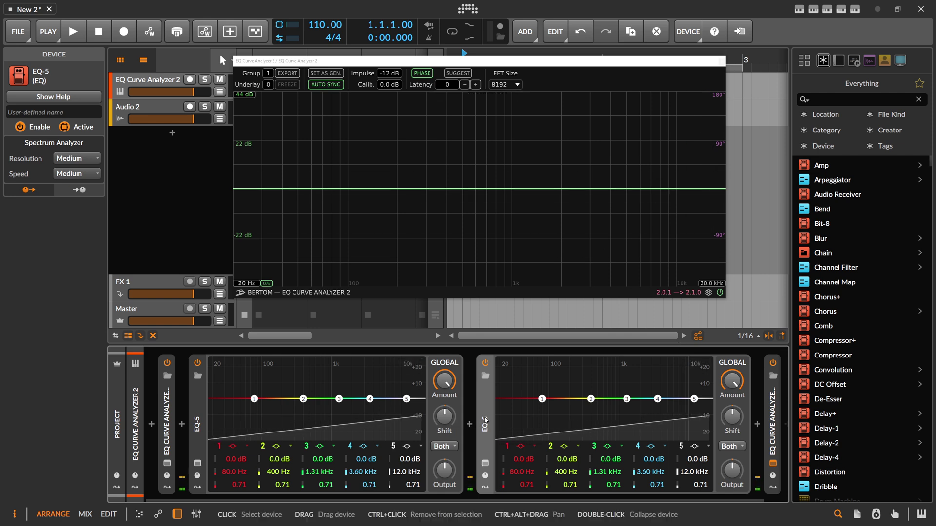
- Put the copied EQ-5 in a parallel FX Layer at 50% mix, cutting band 2 to -10.6 dB at 299 Hz
left_click_drag(485, 418, 197, 401)
left_click(273, 392)
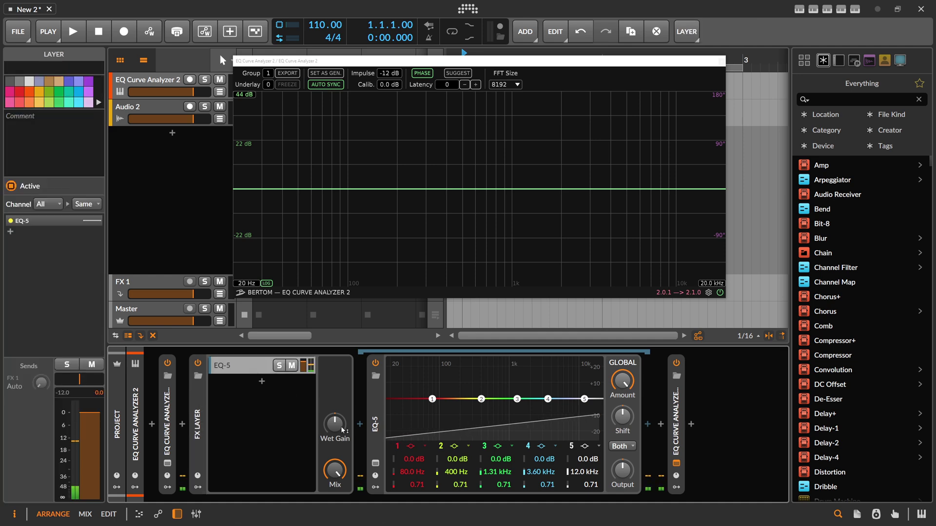
double_click(335, 471)
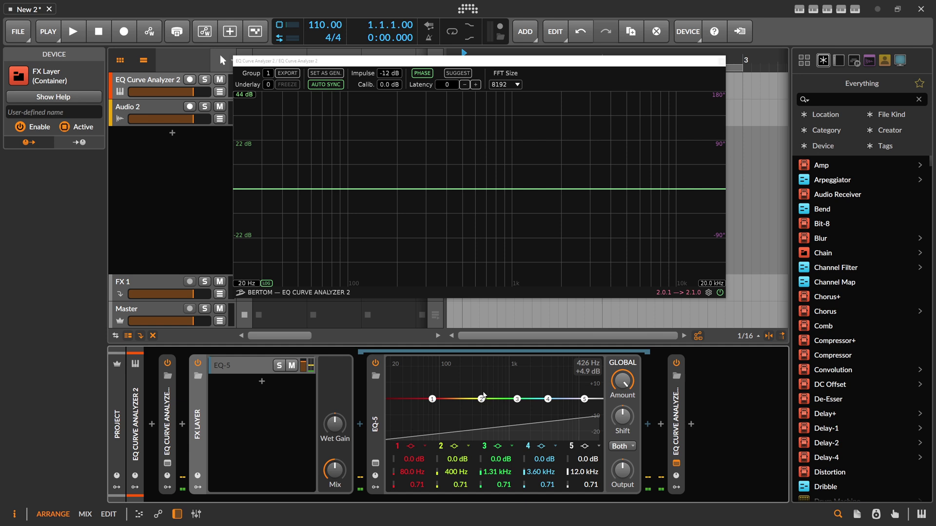
mouse_move(481, 399)
left_mouse_down()
mouse_move(451, 384)
mouse_move(475, 415)
left_mouse_up()
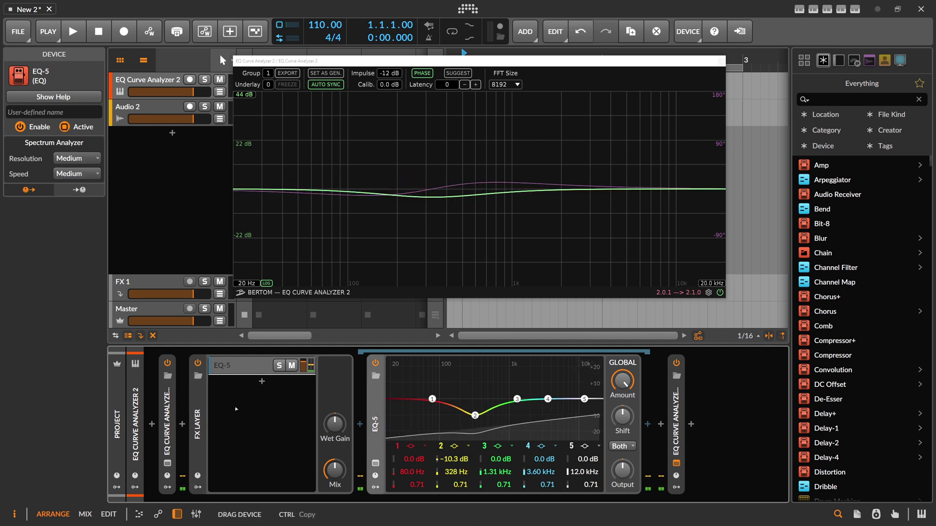
- Move EQ-5 ahead of the FX Layer, delete the layer, and reset band 2 to 0 dB
left_click_drag(236, 409, 300, 399)
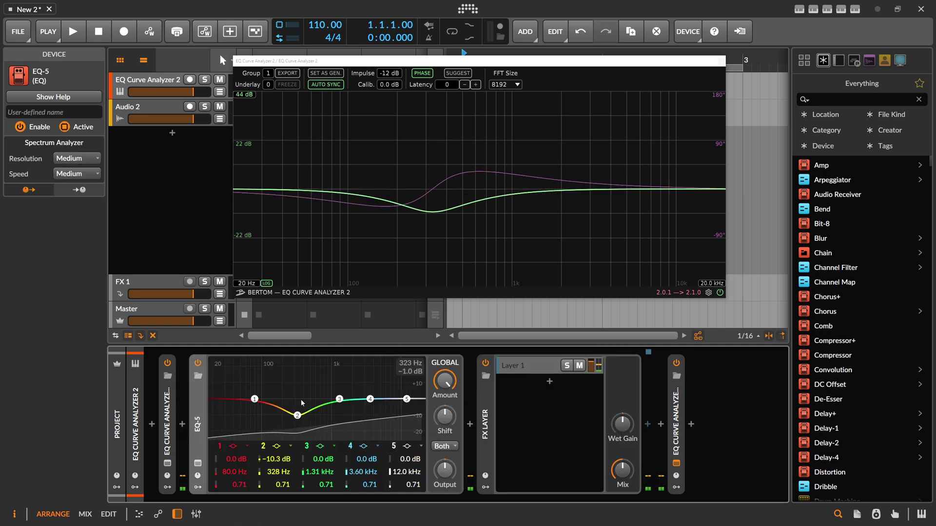
left_click(484, 404)
key("Delete")
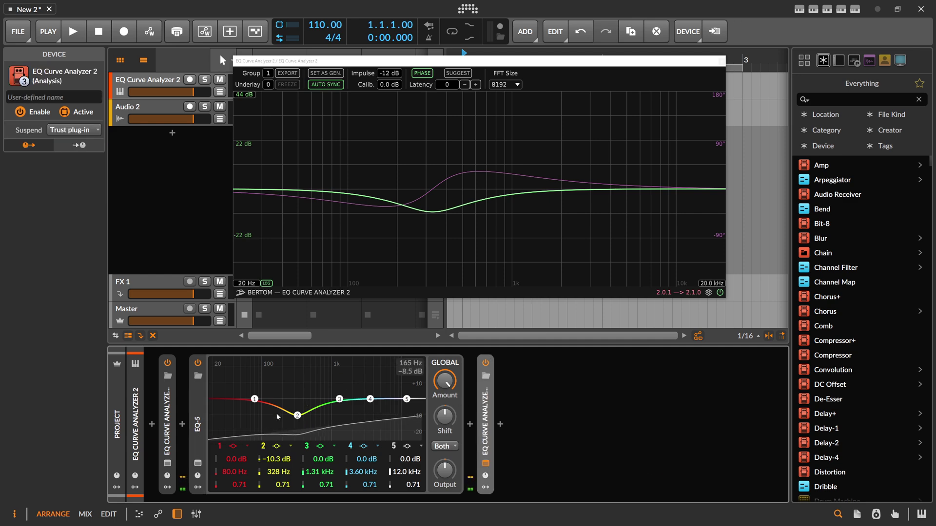
double_click(295, 416)
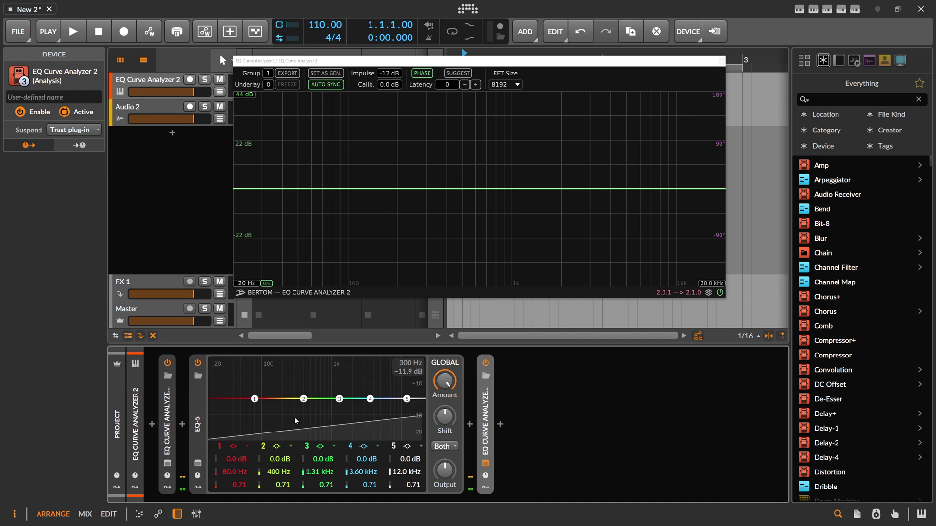
- Swap EQ-5 for EQ+, apply the suggested analyzer latency of 21, then insert EQ-5 ahead of EQ+
left_click(202, 414)
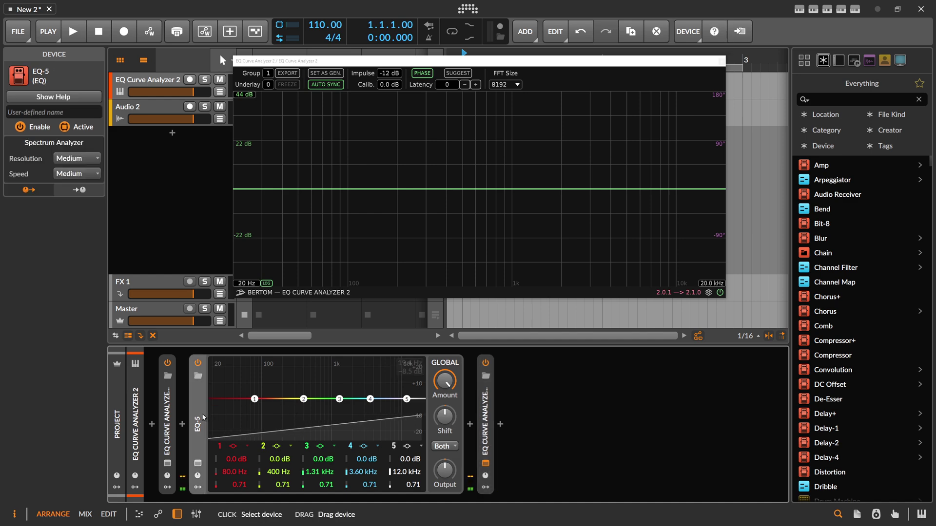
key("Delete")
left_click(183, 423)
type("eq")
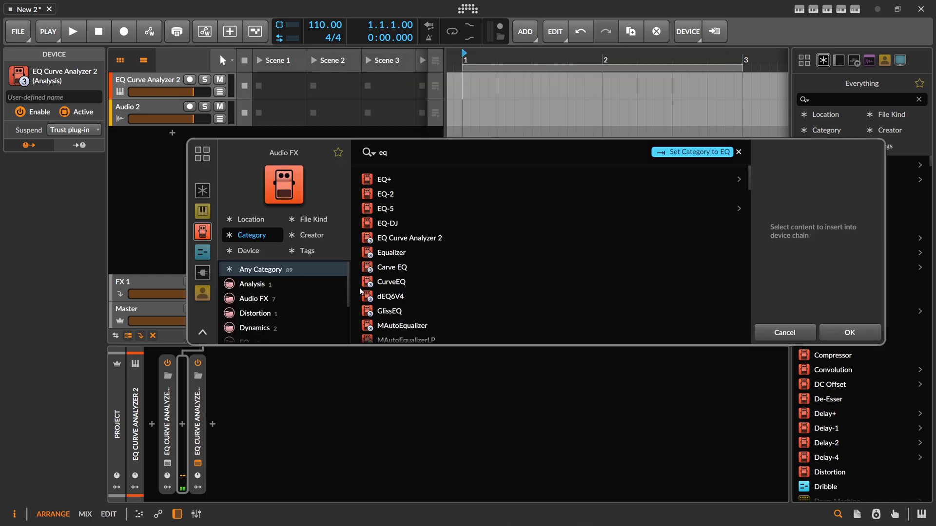
double_click(383, 180)
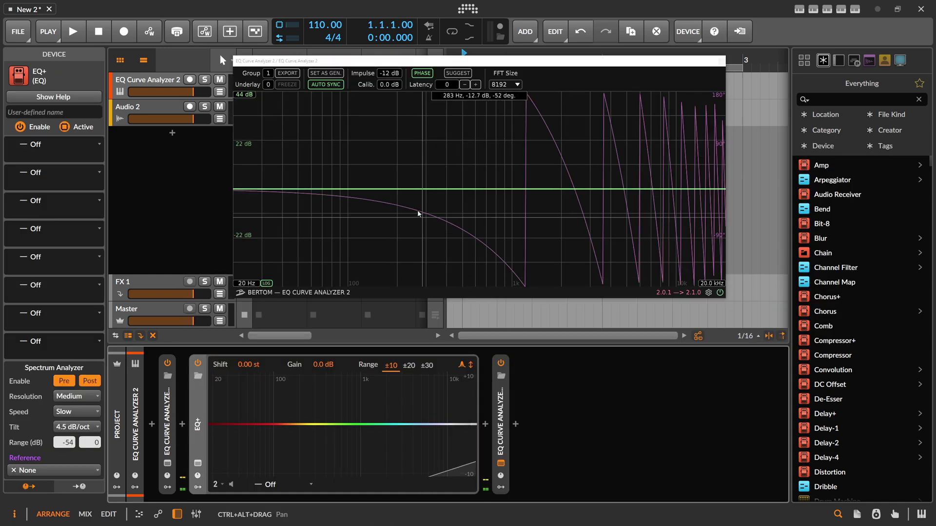
left_click(451, 77)
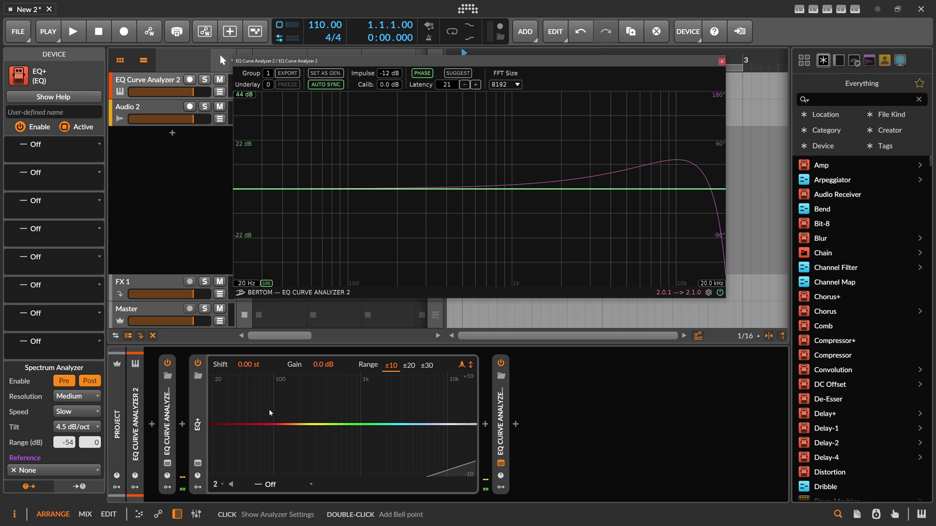
left_click(183, 425)
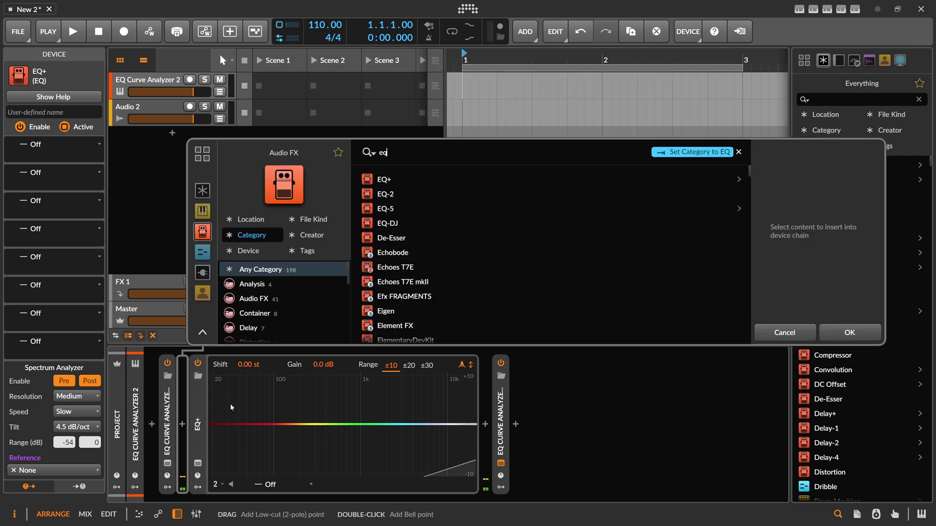
double_click(395, 210)
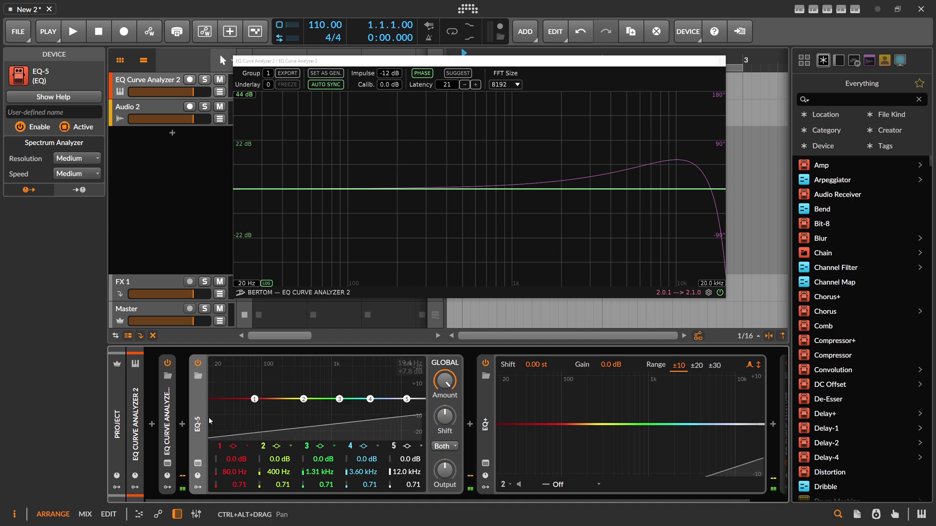
- Inspect the EQ+ and EQ-5 settings and check EQ+'s spectrum Reference list, leaving it at None
left_click(484, 422)
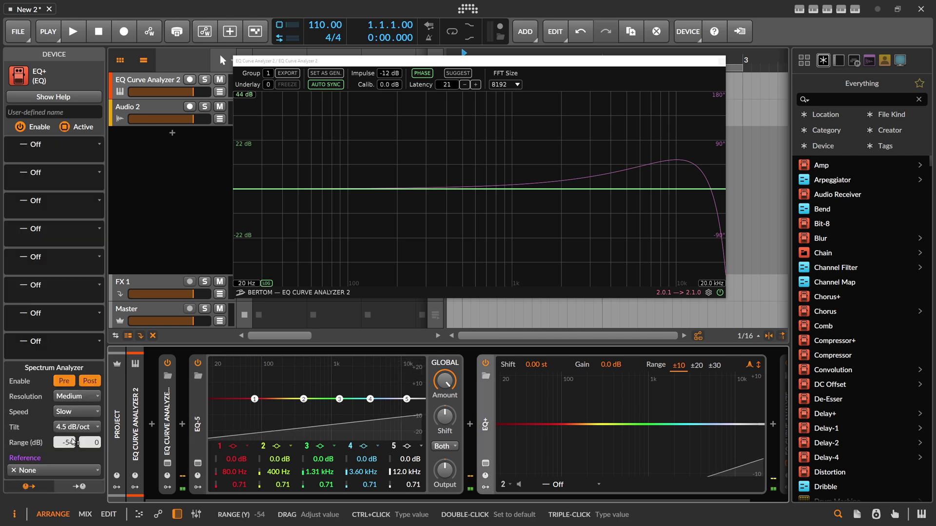
left_click(198, 424)
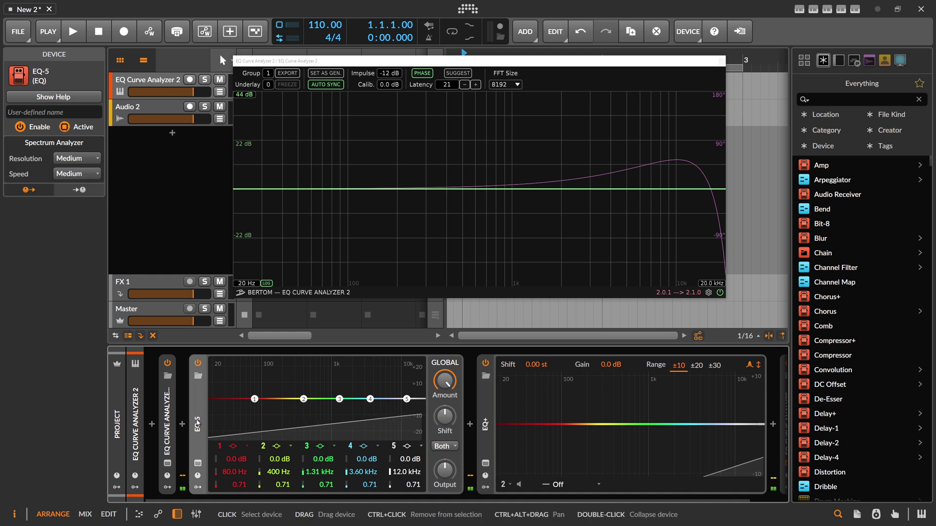
key("Right")
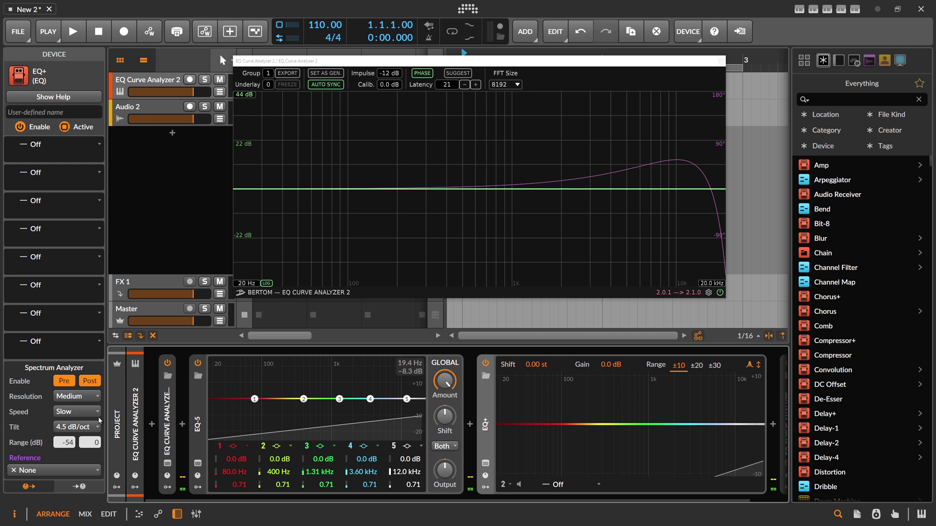
left_click(37, 470)
key("Escape")
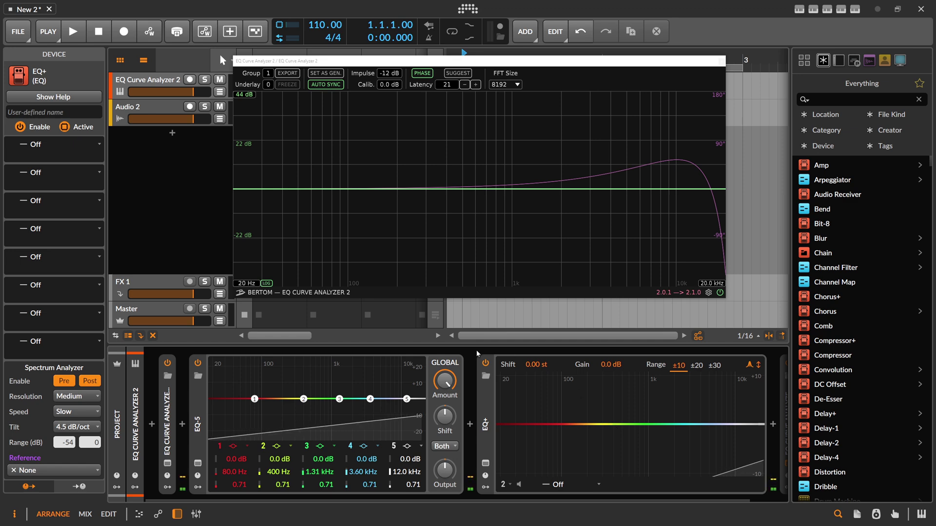
- Try EQ-5's global Amount at about 53% and other values, then reset it to 100%
left_click_drag(444, 380, 444, 406)
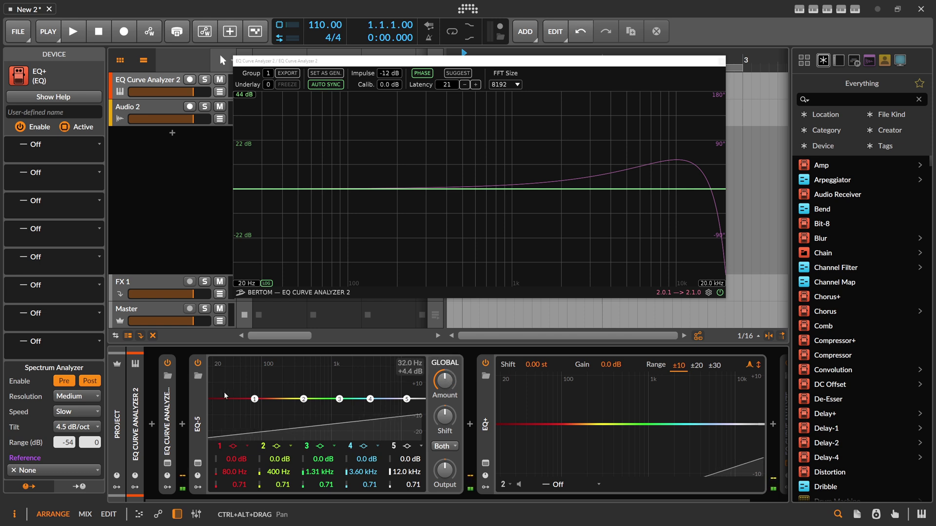
key("ctrl+z")
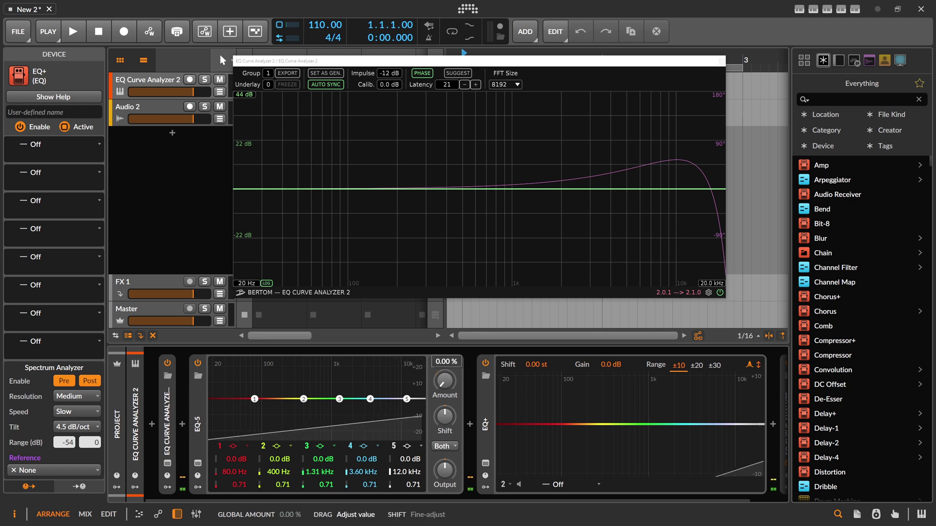
left_click_drag(444, 381, 444, 389)
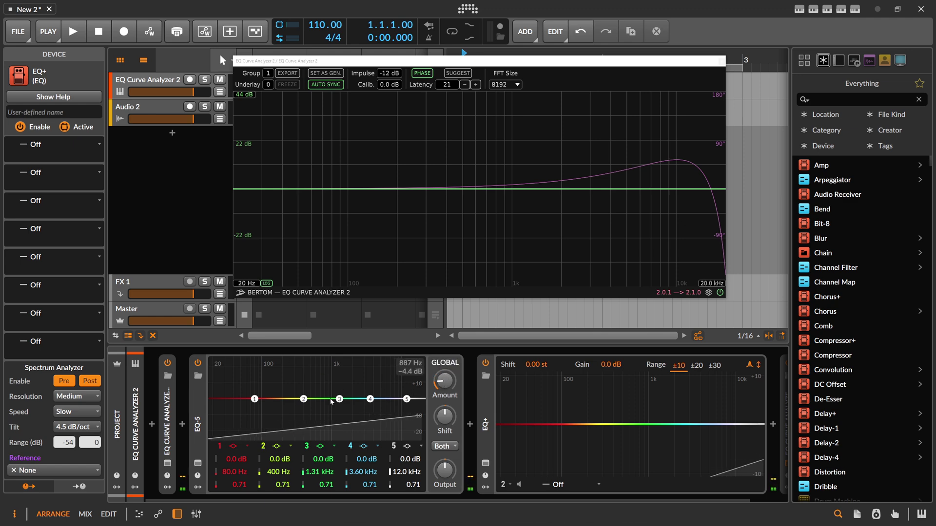
double_click(440, 390)
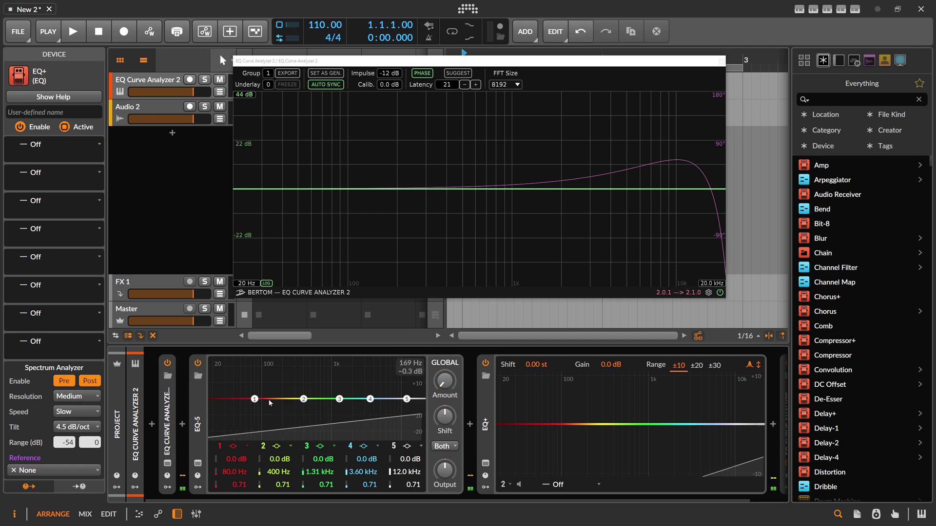
- Delete EQ-5 from the chain and collapse EQ+ to a narrow strip
left_click(201, 409)
key("Delete")
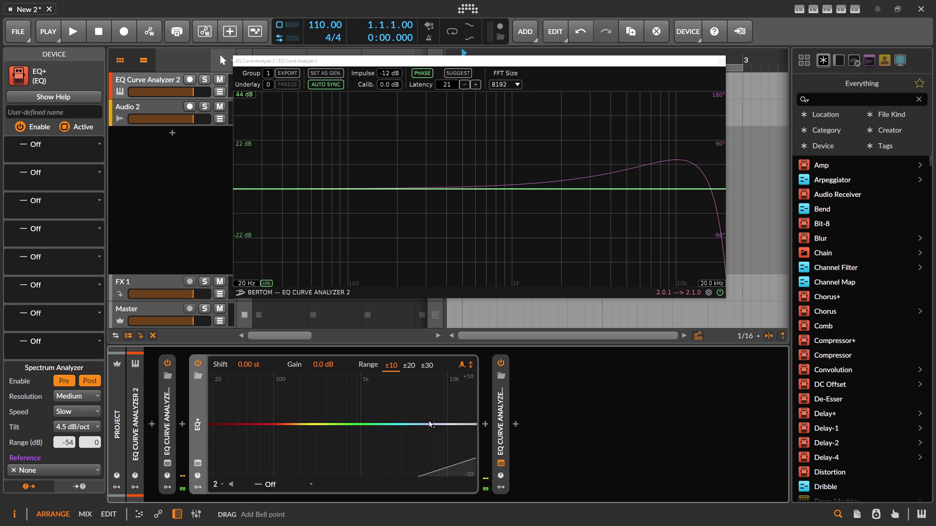
double_click(201, 398)
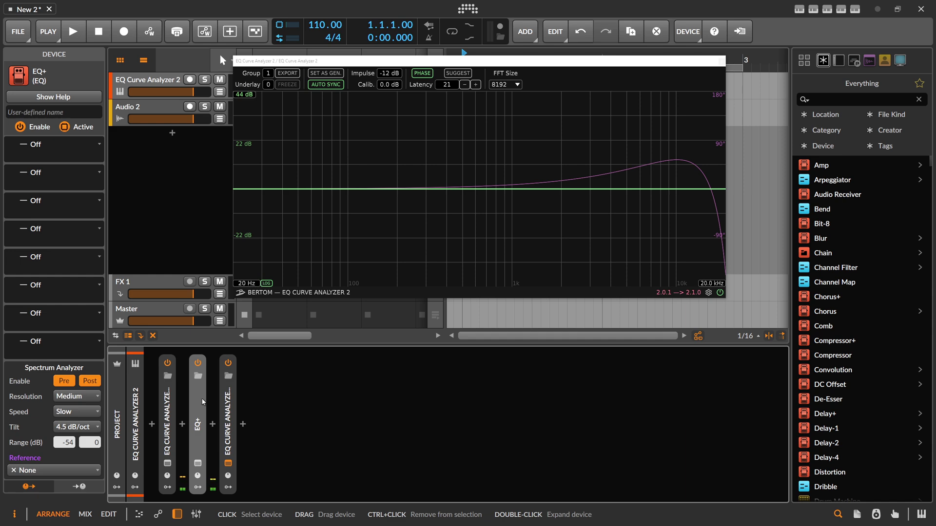
- Expand the EQ+ device again to show its empty band display
double_click(200, 399)
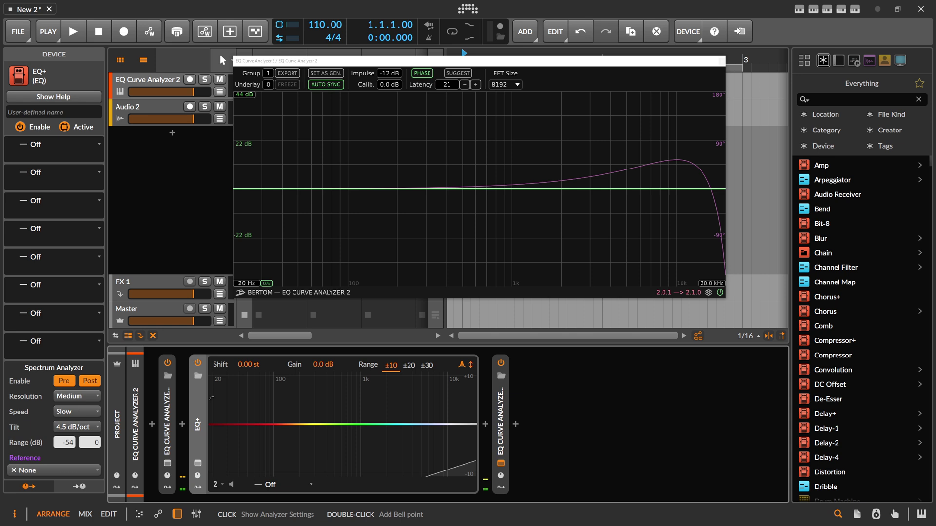
- Delete EQ+ and both EQ Curve Analyzer devices, then select the Audio 2 track
key("Delete")
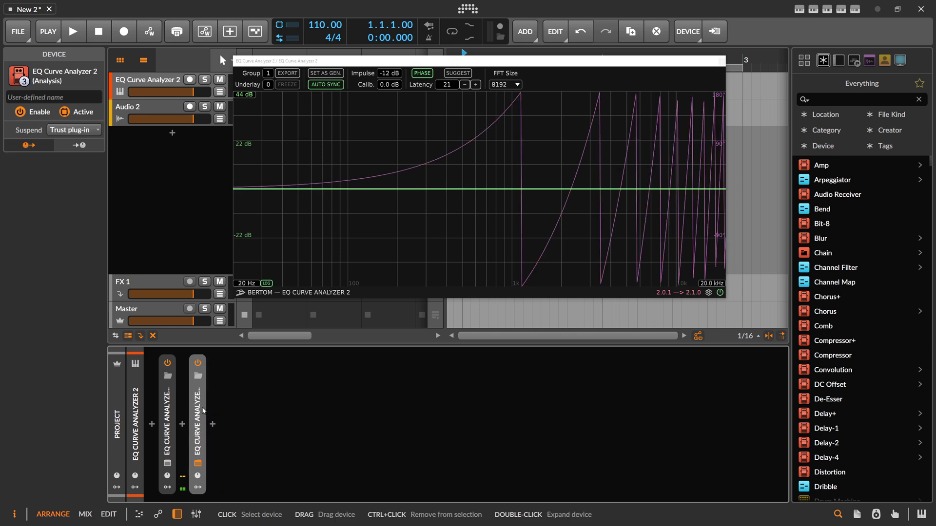
key("Delete")
key("Delete")
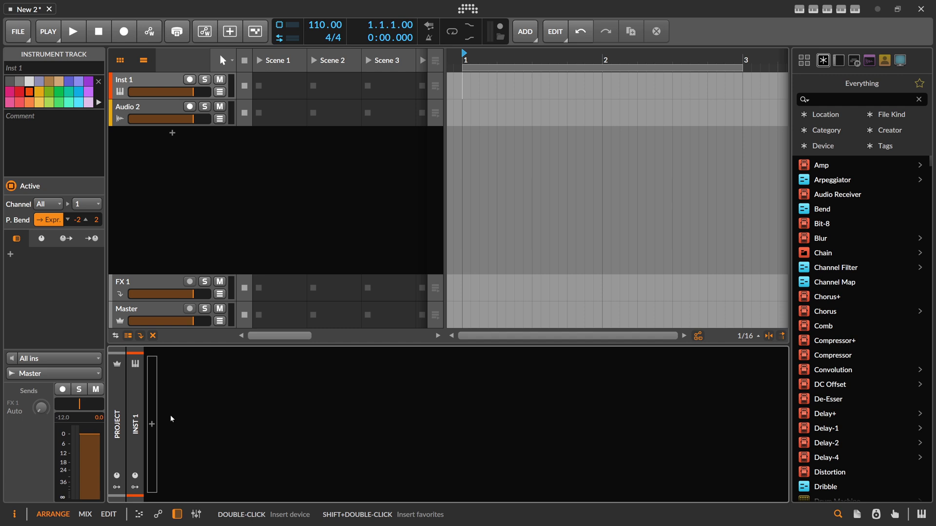
left_click(171, 115)
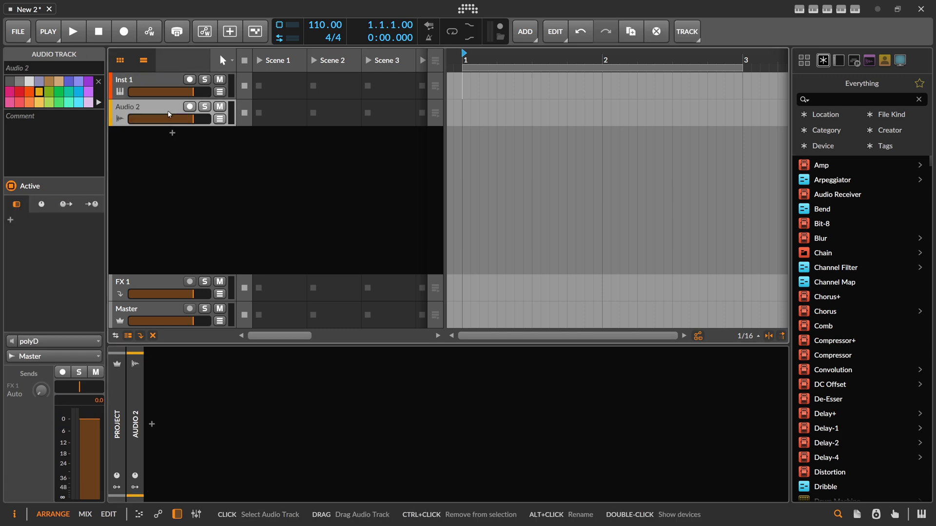